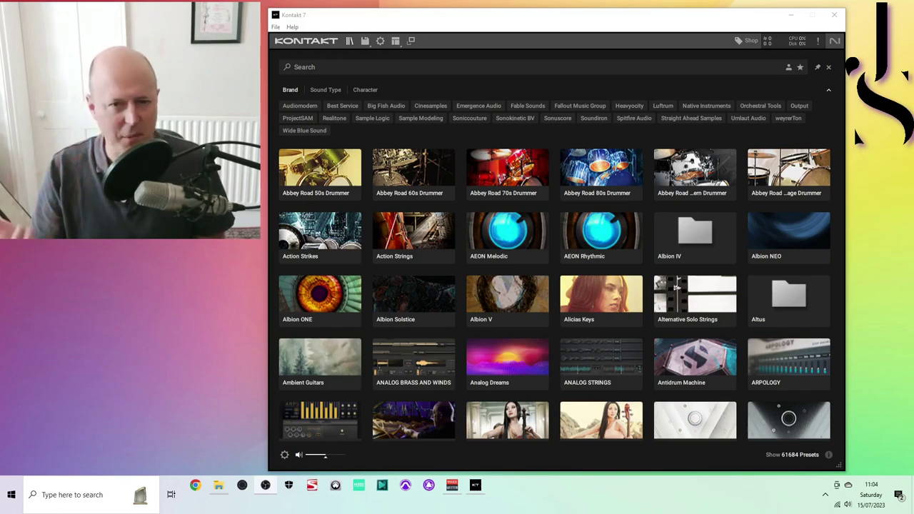
- Bring Kontakt into focus and scroll through the factory library grid
left_click(350, 43)
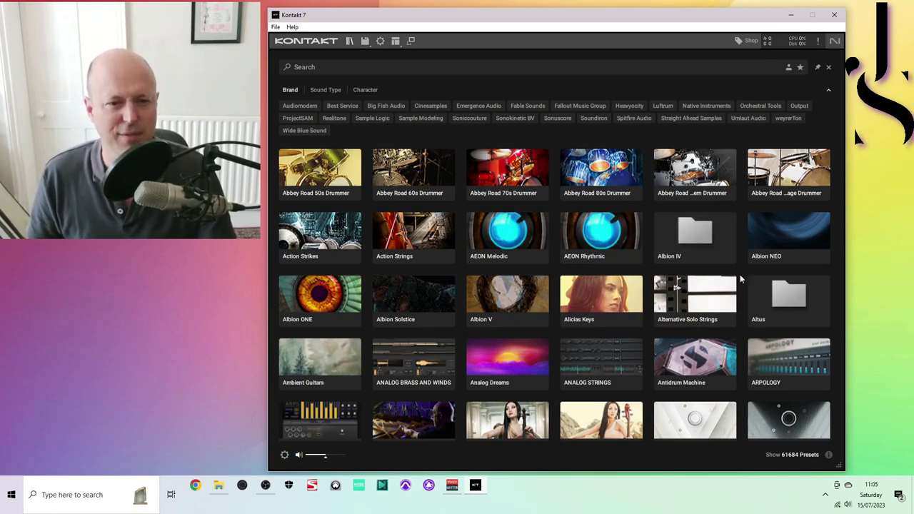
scroll(642, 307, "down", 3)
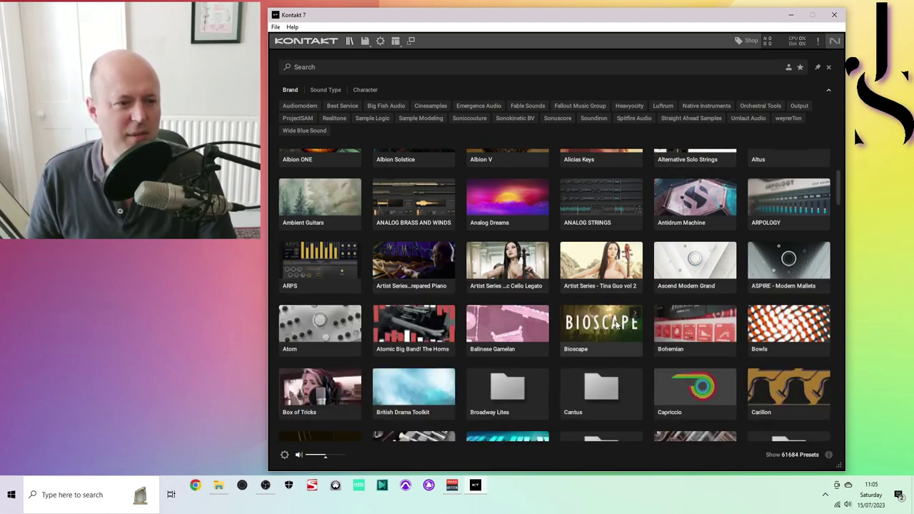
scroll(617, 323, "down", 3)
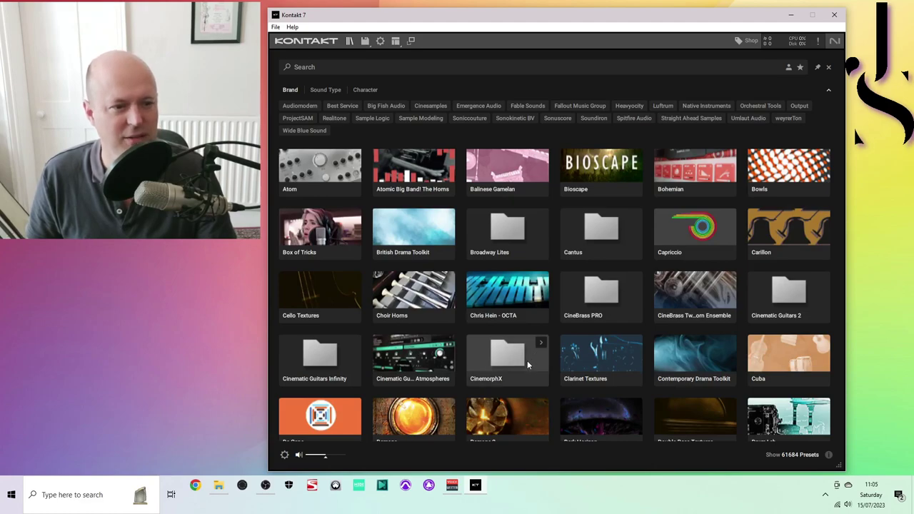
scroll(542, 364, "down", 2)
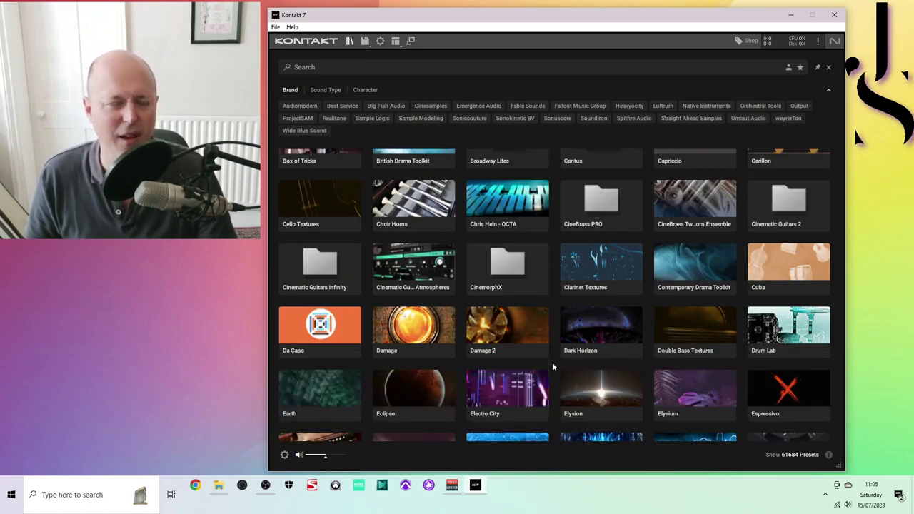
scroll(552, 362, "down", 5)
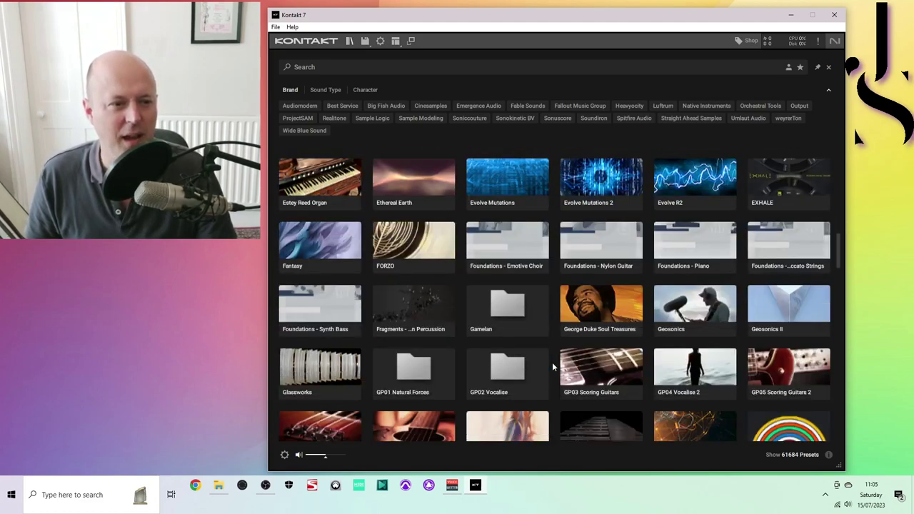
scroll(535, 361, "down", 2)
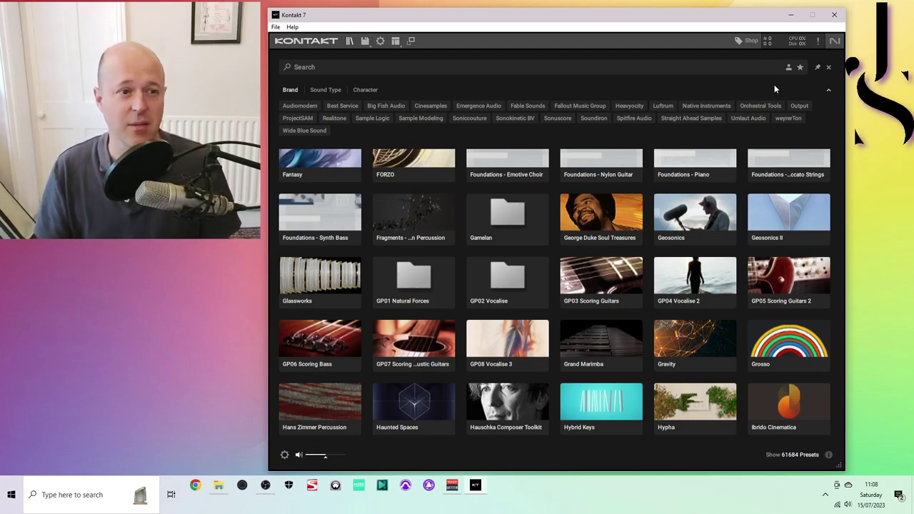
scroll(693, 278, "down", 10)
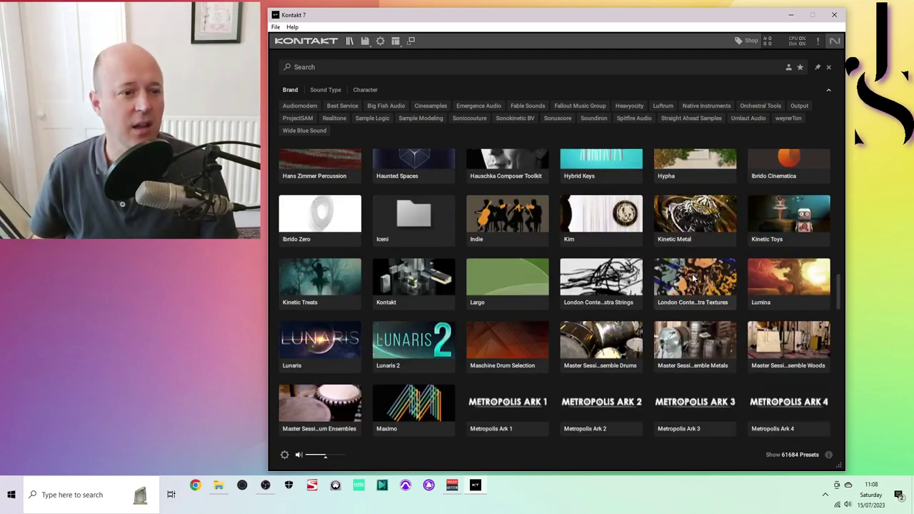
scroll(691, 274, "down", 2)
scroll(727, 334, "up", 1)
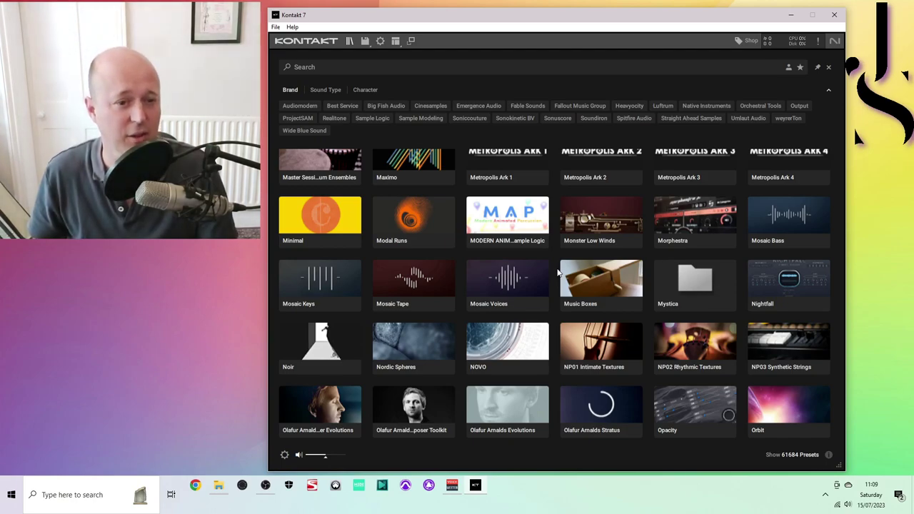
scroll(557, 271, "down", 15)
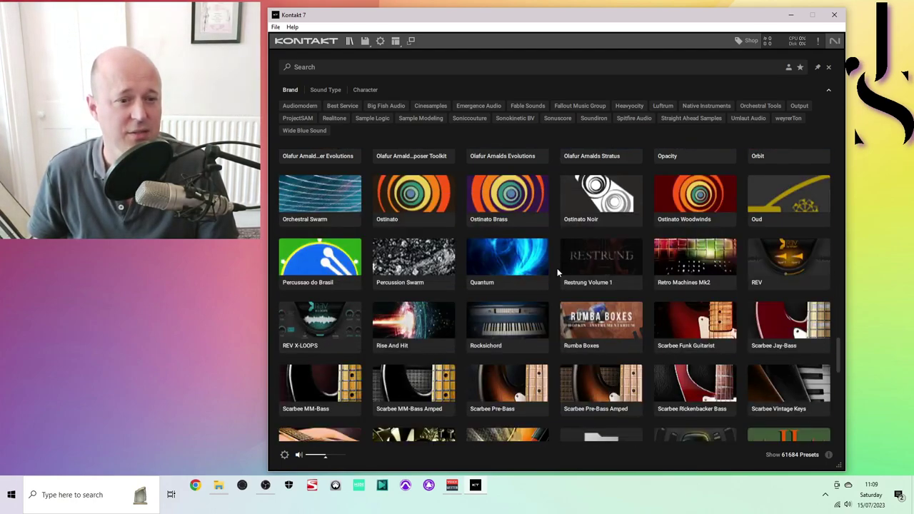
scroll(558, 272, "down", 5)
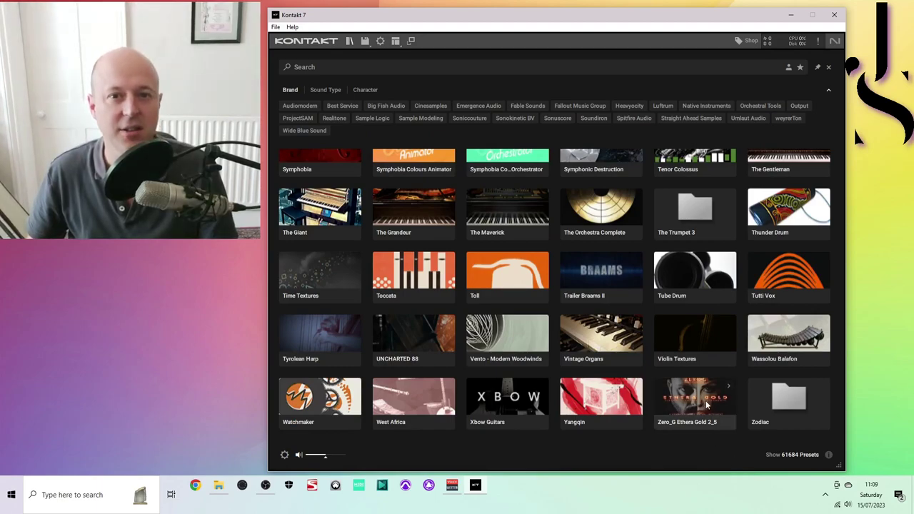
- Filter the browser to user content, toggling against factory content to compare
left_click(789, 67)
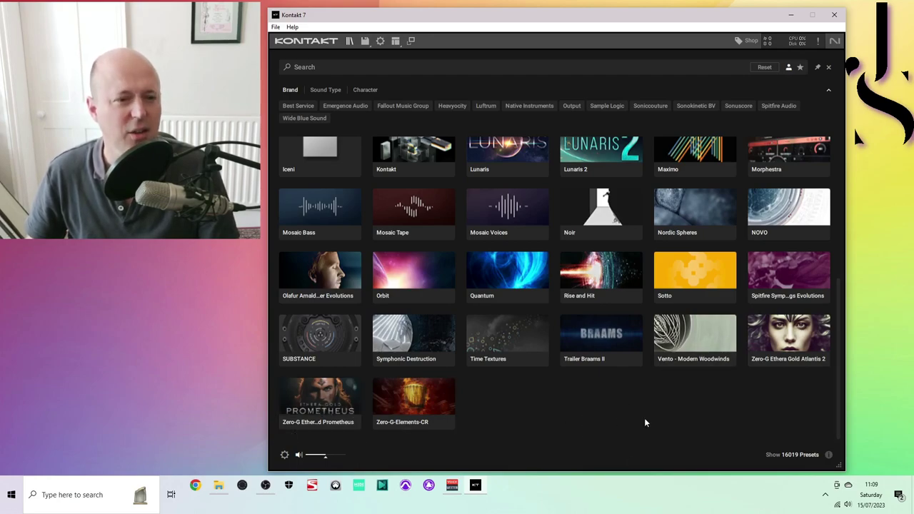
scroll(644, 420, "up", 2)
scroll(643, 418, "up", 4)
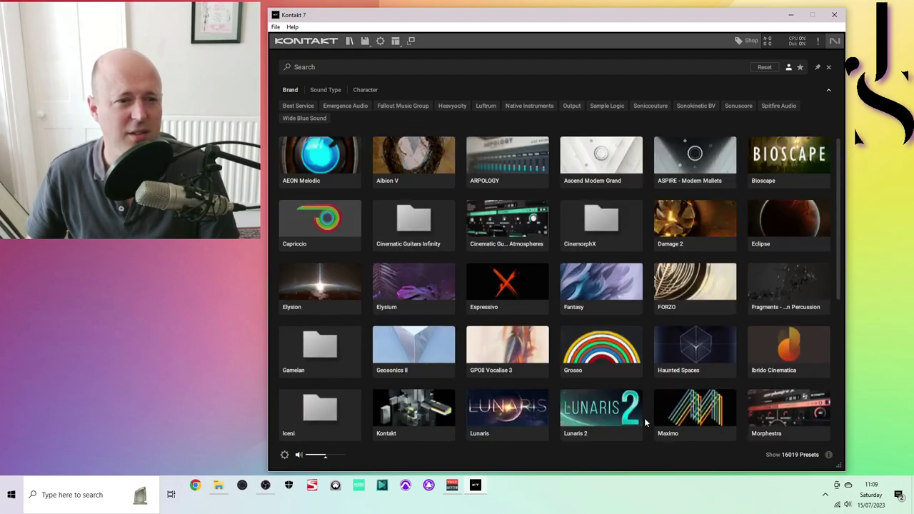
left_click(788, 67)
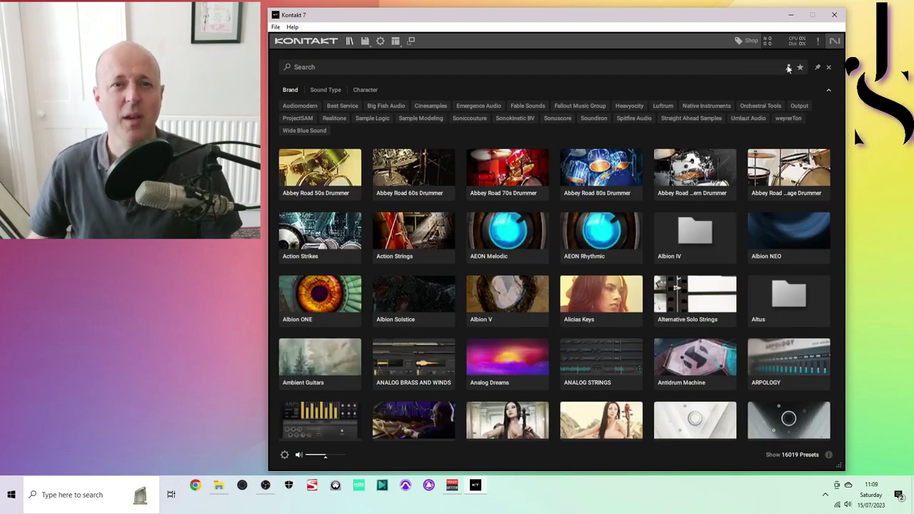
left_click(788, 67)
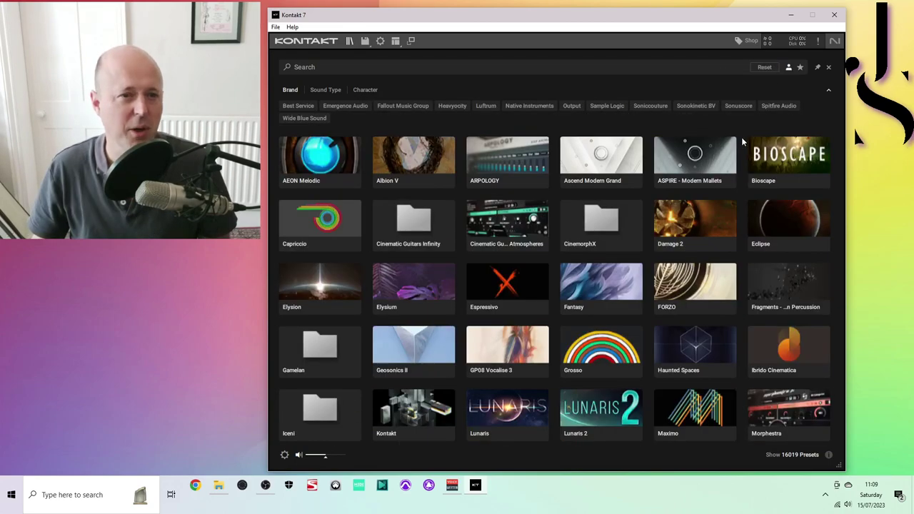
left_click(788, 67)
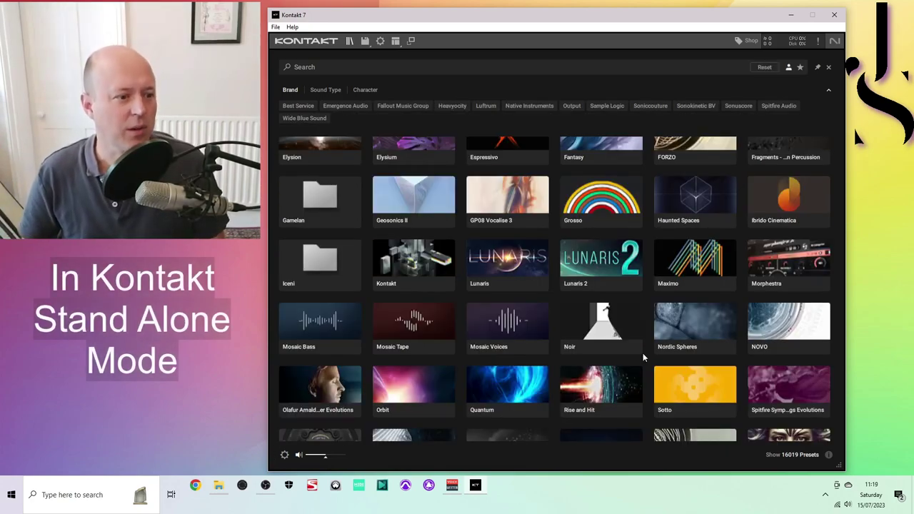
- Import the Soundiron Sick 7 Voices Of The Dead folder as a custom library
left_click(284, 457)
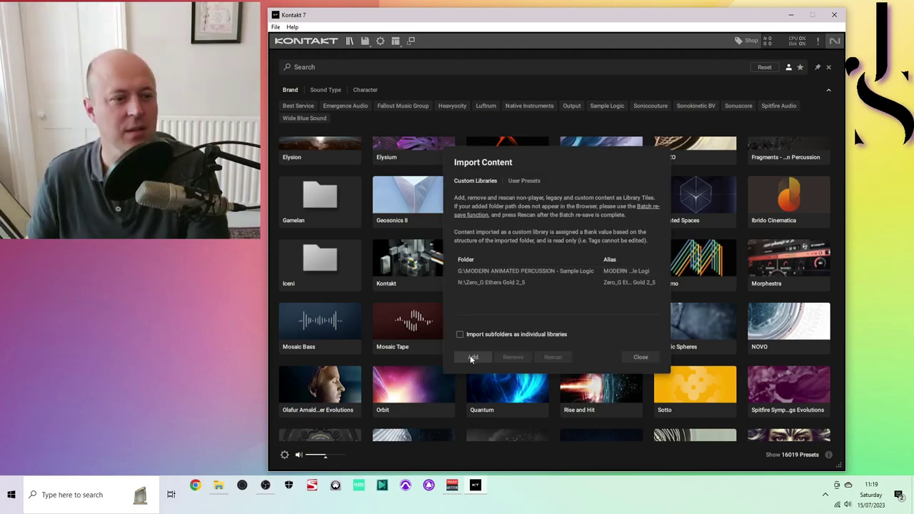
left_click(472, 358)
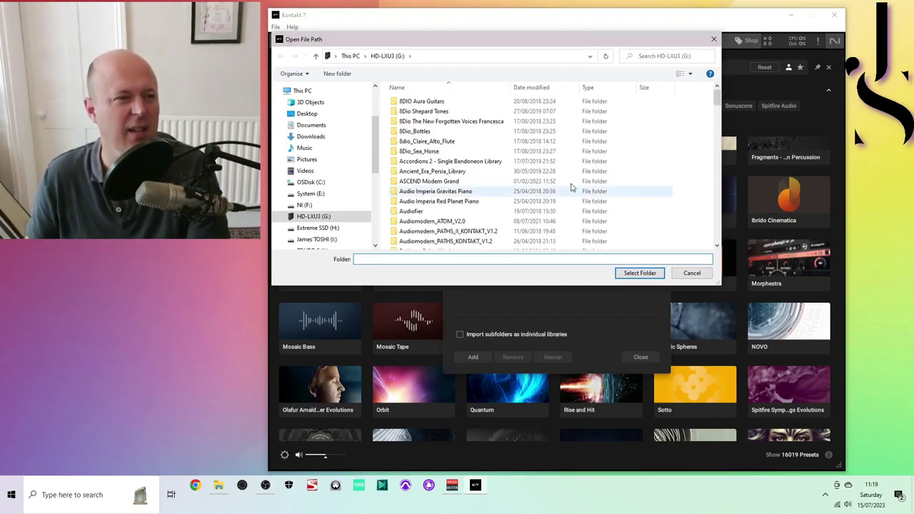
left_click_drag(715, 104, 713, 198)
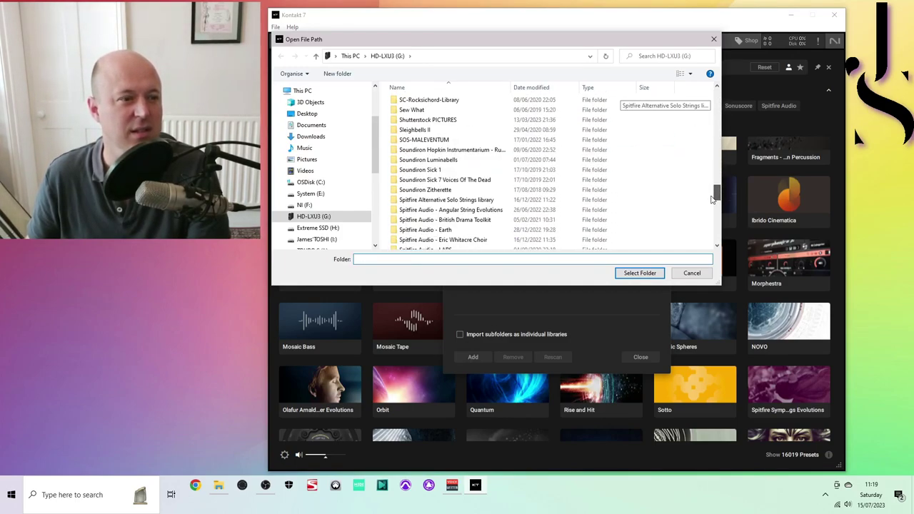
left_click(435, 180)
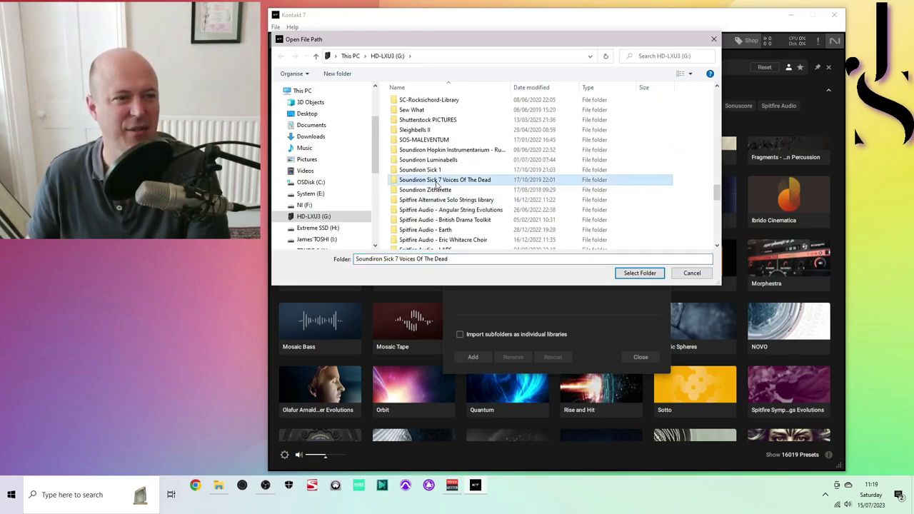
left_click(639, 272)
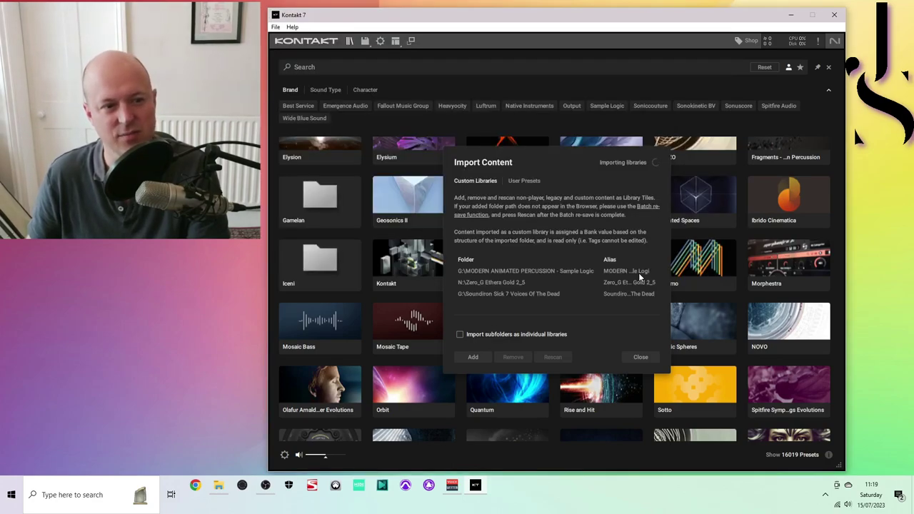
left_click(640, 358)
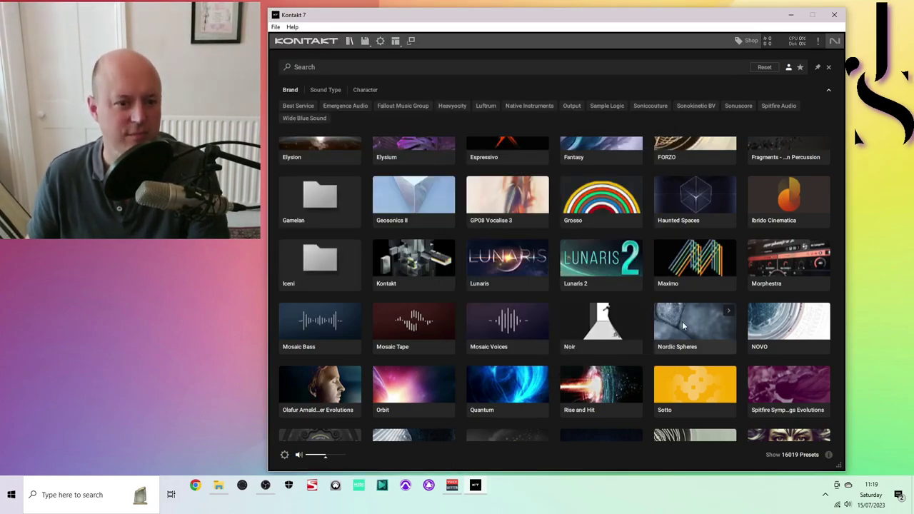
- Restart Kontakt to reload libraries and switch to the library browser
scroll(654, 351, "down", 1)
left_click(833, 14)
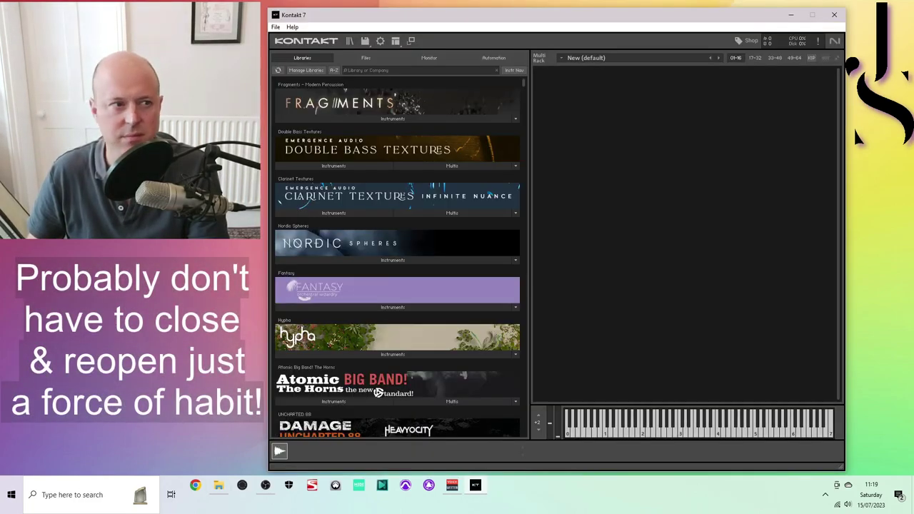
left_click(350, 41)
- Scroll down the library grid to the Soundiron Sick 7 Voices Of The Dead tile
scroll(632, 363, "down", 2)
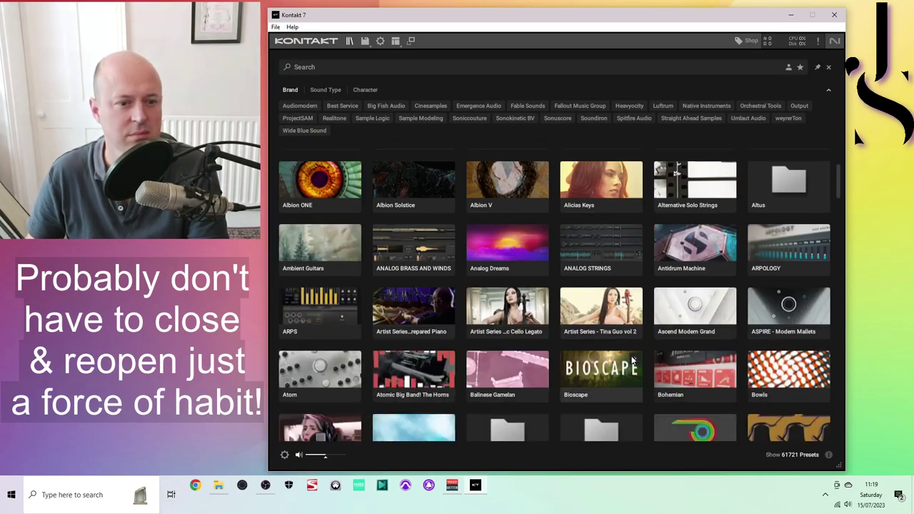
scroll(632, 362, "down", 7)
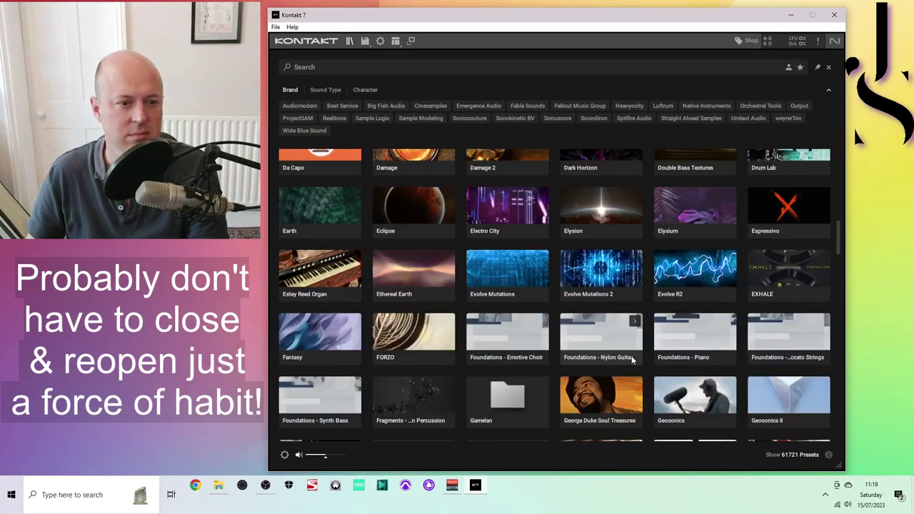
scroll(631, 357, "down", 15)
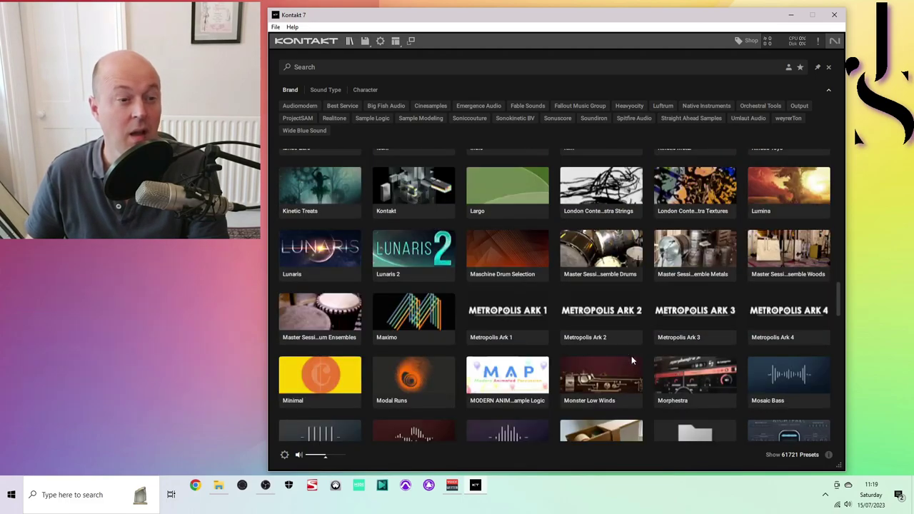
scroll(631, 361, "down", 10)
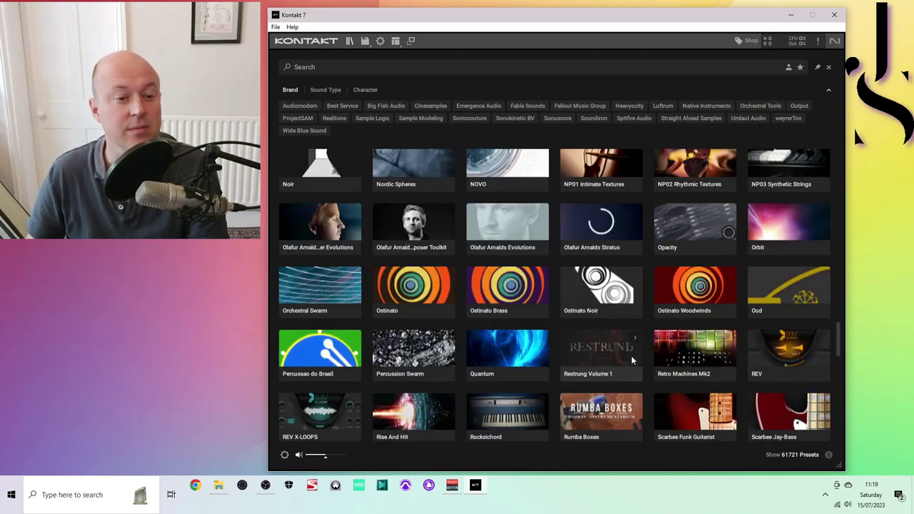
scroll(631, 357, "down", 5)
scroll(635, 346, "down", 2)
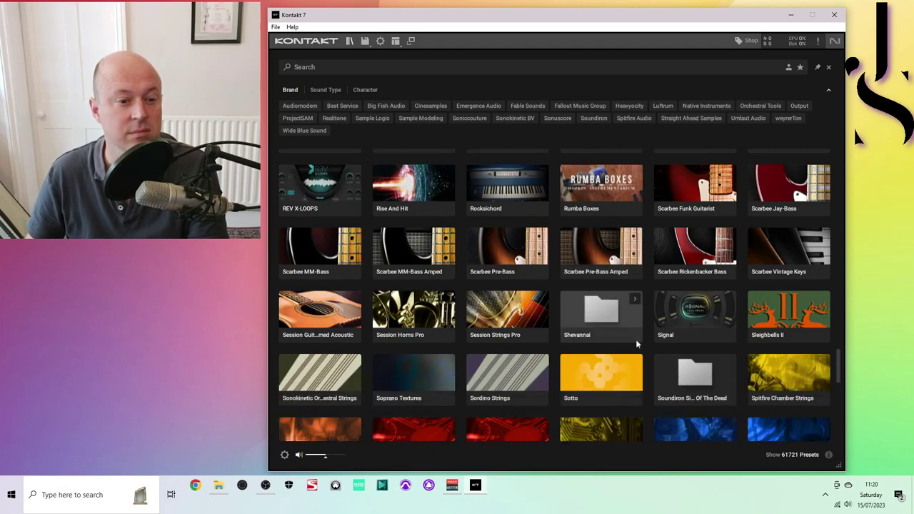
scroll(637, 344, "down", 1)
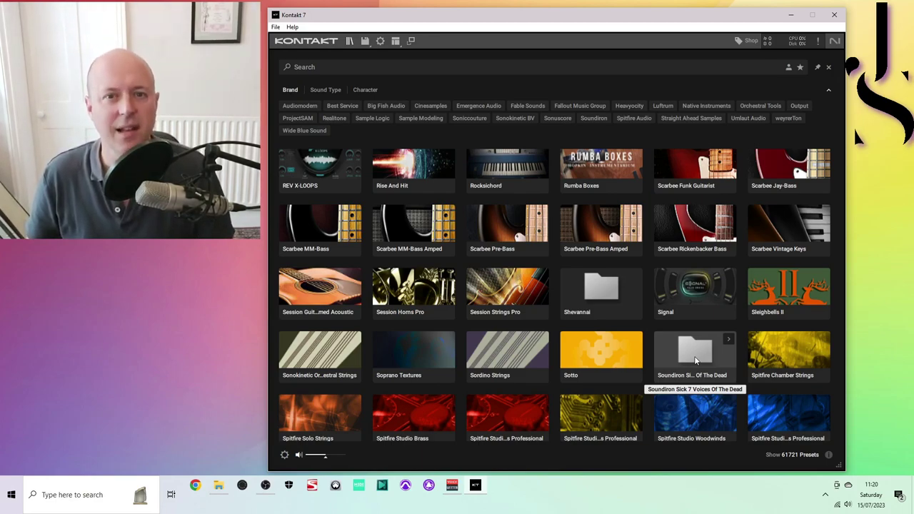
- Search Google Images for 'Soundiron Sick 7' and preview its artwork image
key("alt+Tab")
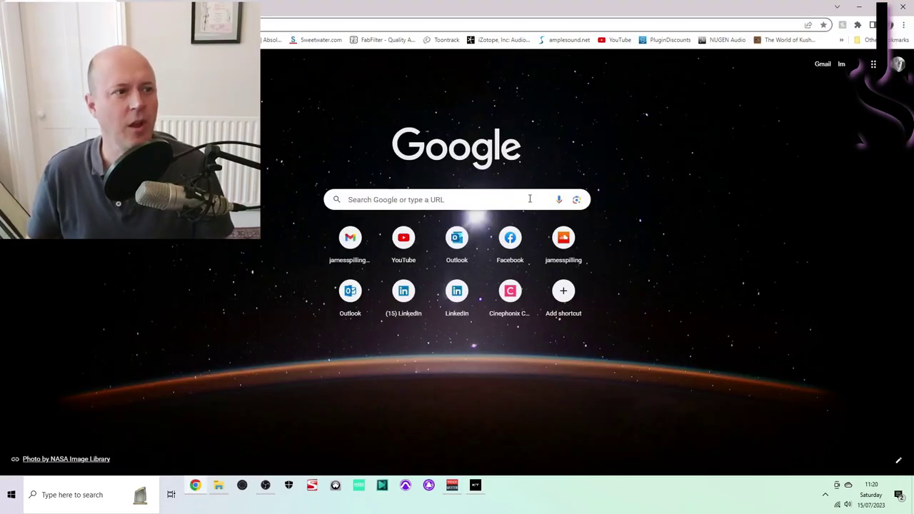
left_click(388, 199)
type("Soundiron Sick 7 voices of the dead")
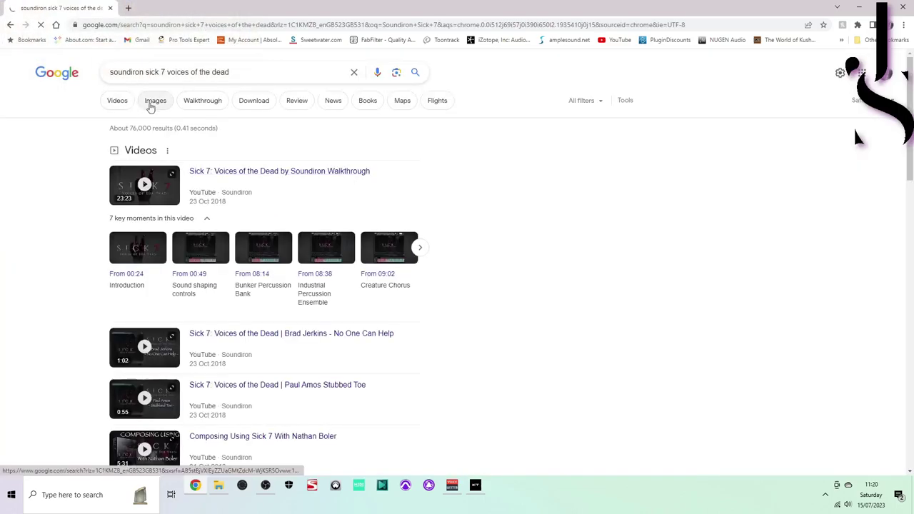
left_click(149, 104)
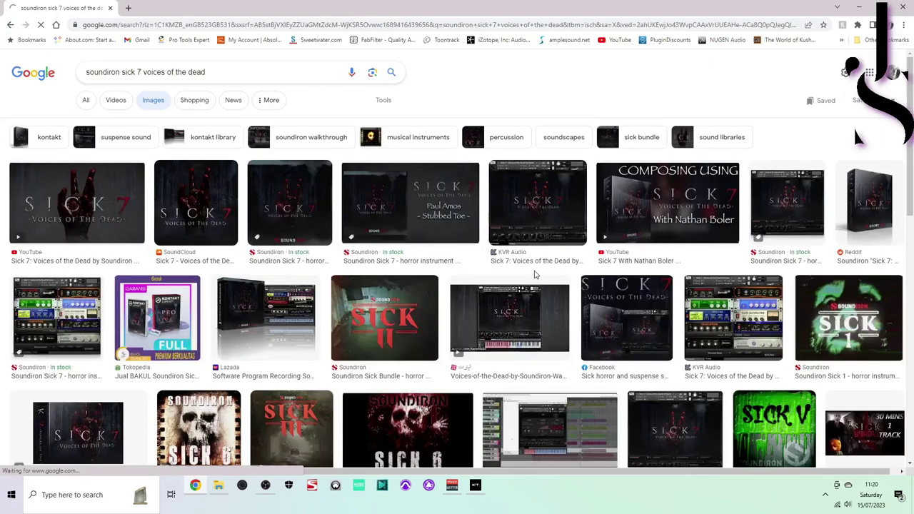
left_click(93, 238)
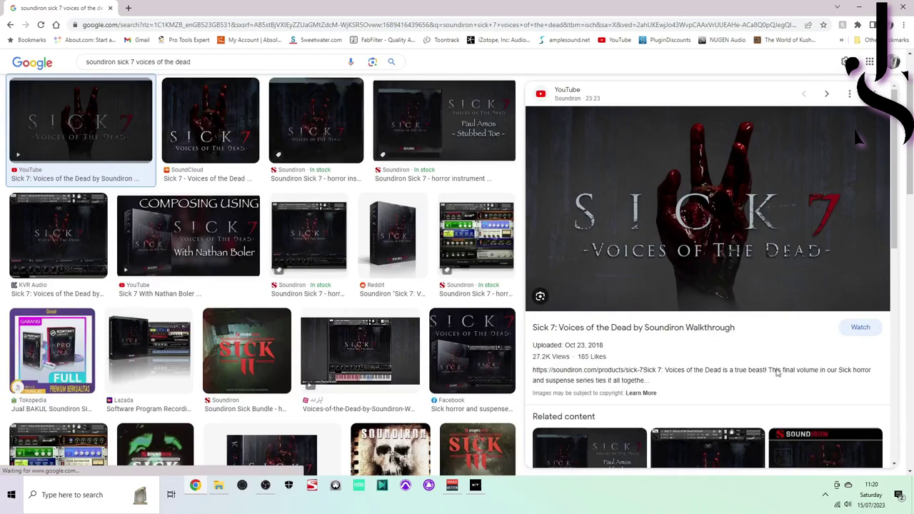
- Save the previewed artwork as 'Sick 7' in the Pictures folder
right_click(675, 211)
left_click(709, 311)
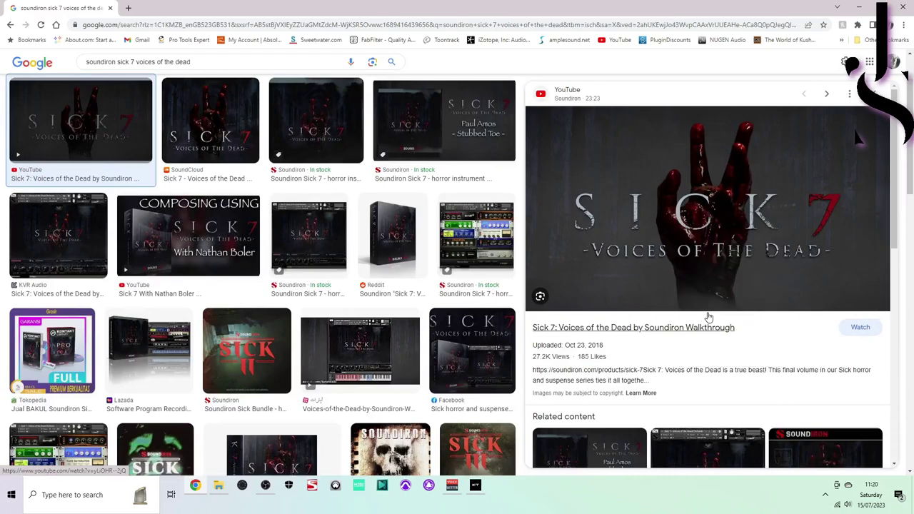
type("Sick 7")
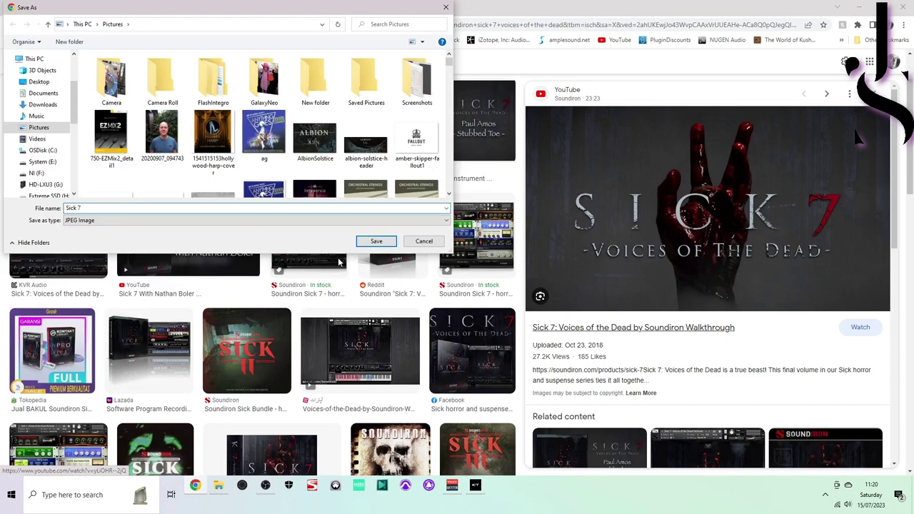
left_click(376, 241)
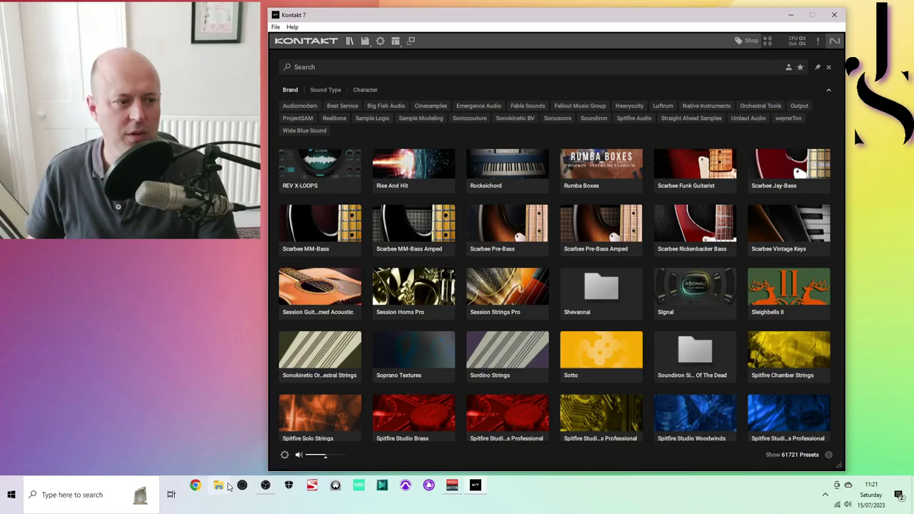
- Navigate File Explorer to C: > Users > Public > Public Documents
left_click(219, 486)
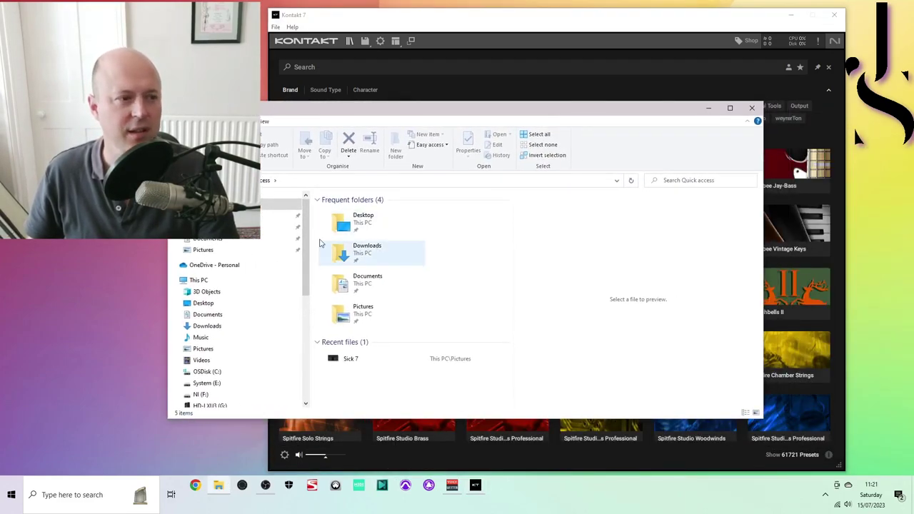
scroll(307, 240, "down", 1)
left_click(214, 341)
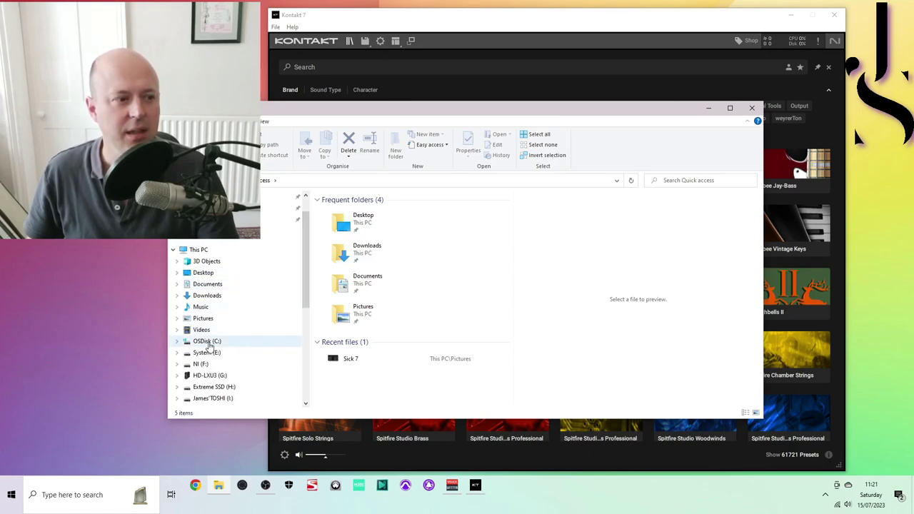
scroll(404, 351, "down", 3)
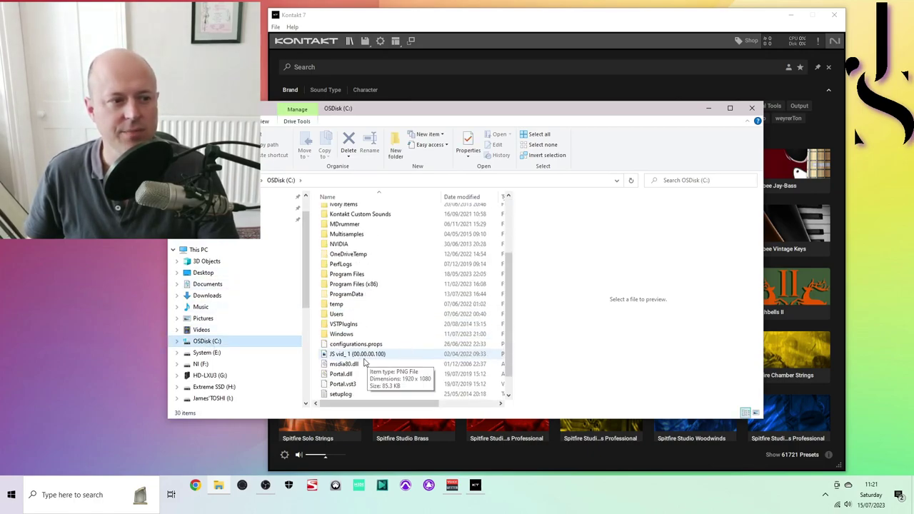
double_click(336, 320)
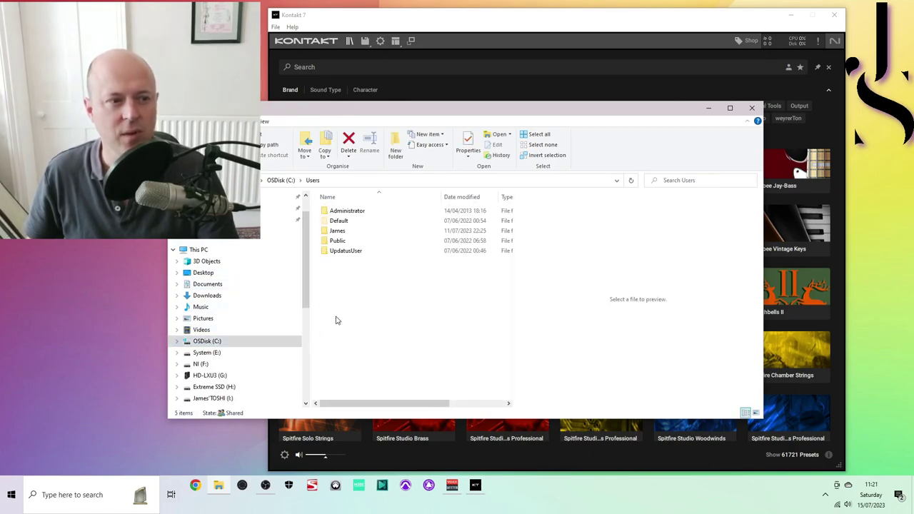
double_click(342, 244)
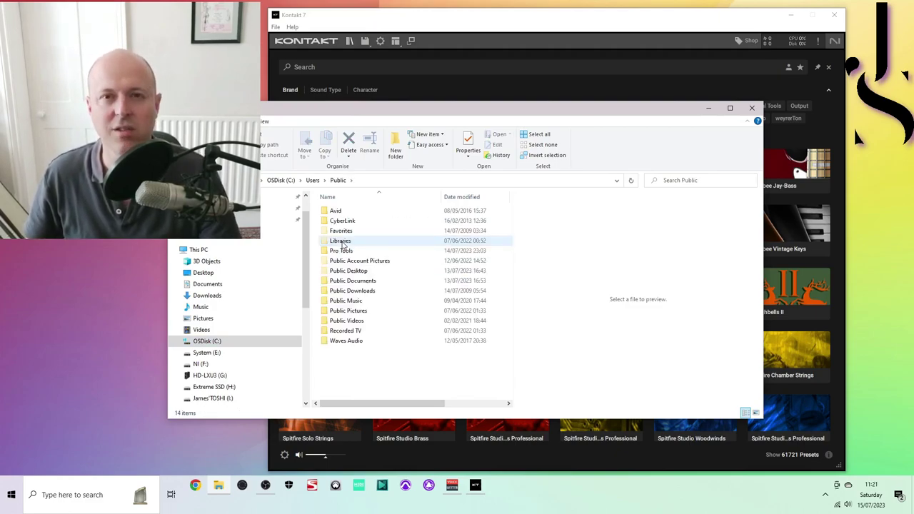
double_click(362, 282)
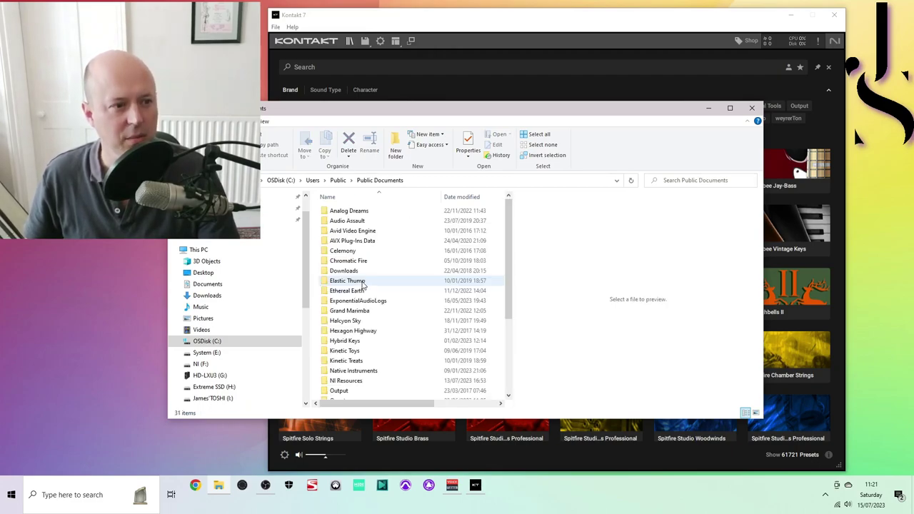
- Go into NI Resources > image and open the time textures folder
scroll(350, 321, "down", 2)
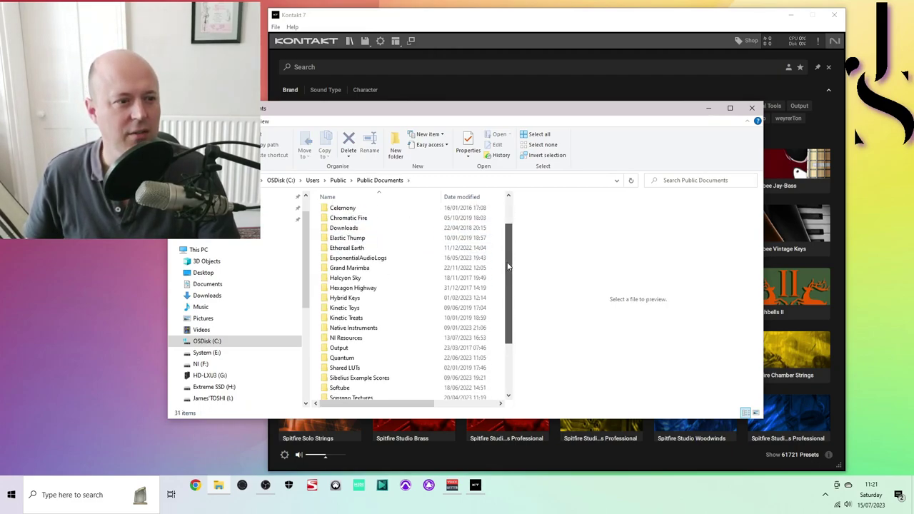
double_click(344, 339)
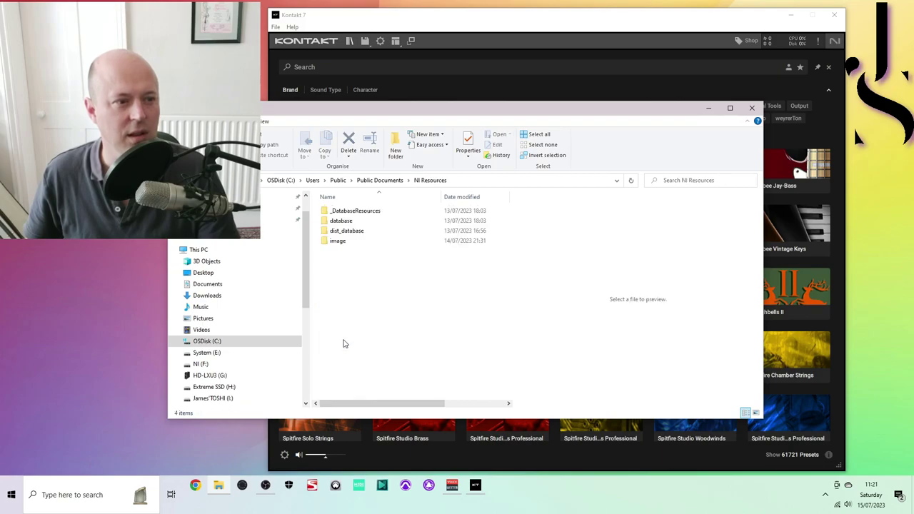
double_click(338, 241)
scroll(383, 279, "down", 12)
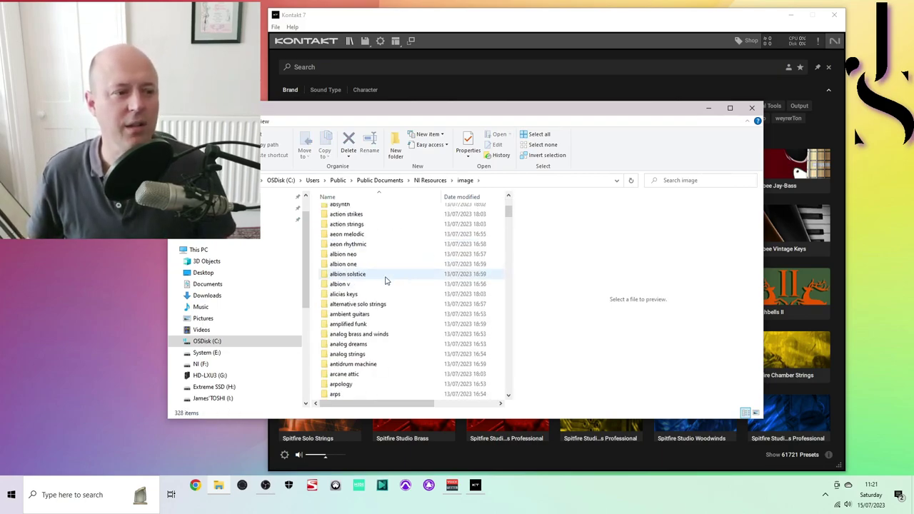
left_click_drag(509, 226, 510, 288)
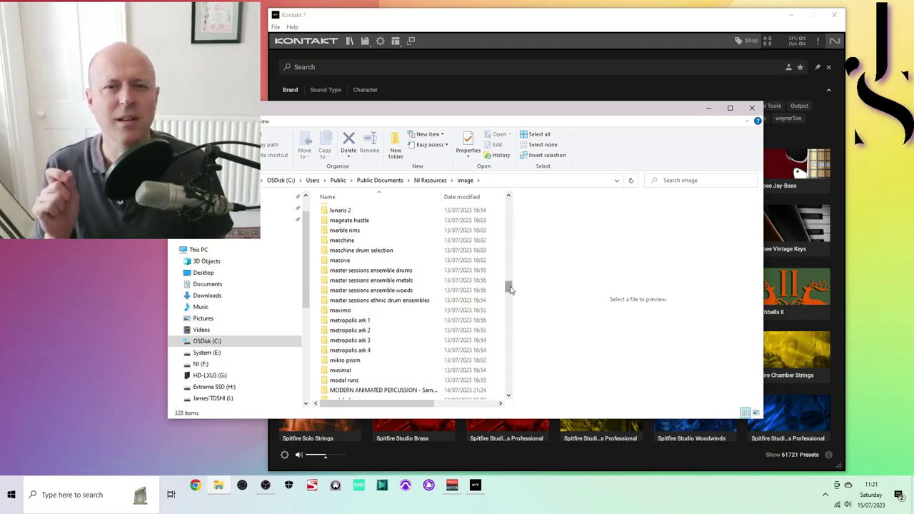
left_click_drag(510, 289, 510, 373)
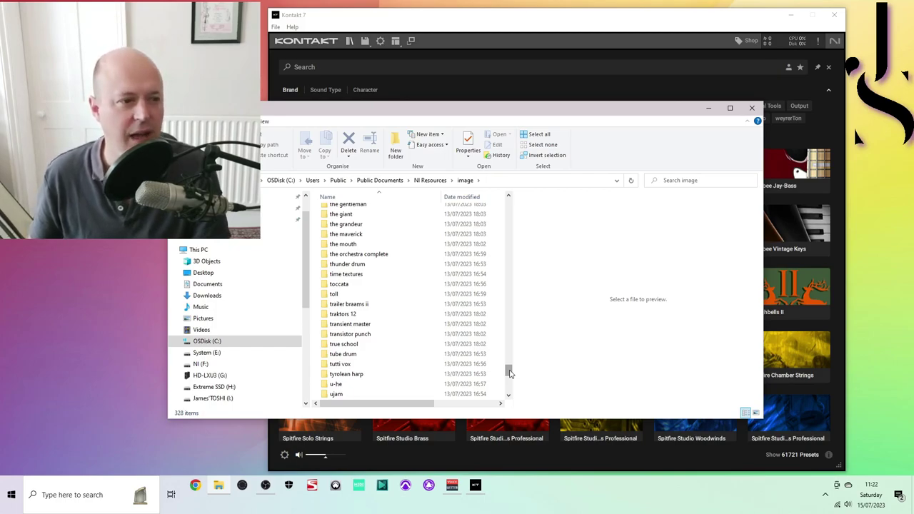
double_click(353, 276)
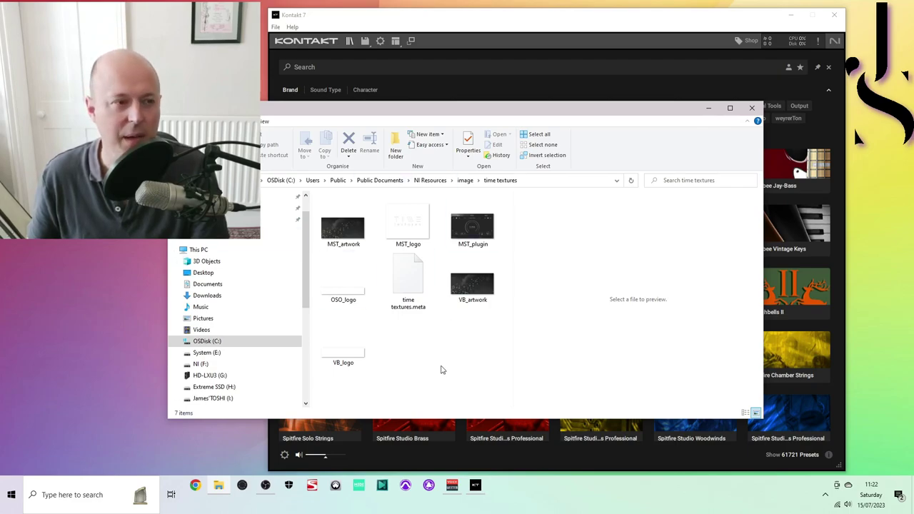
left_click(350, 234)
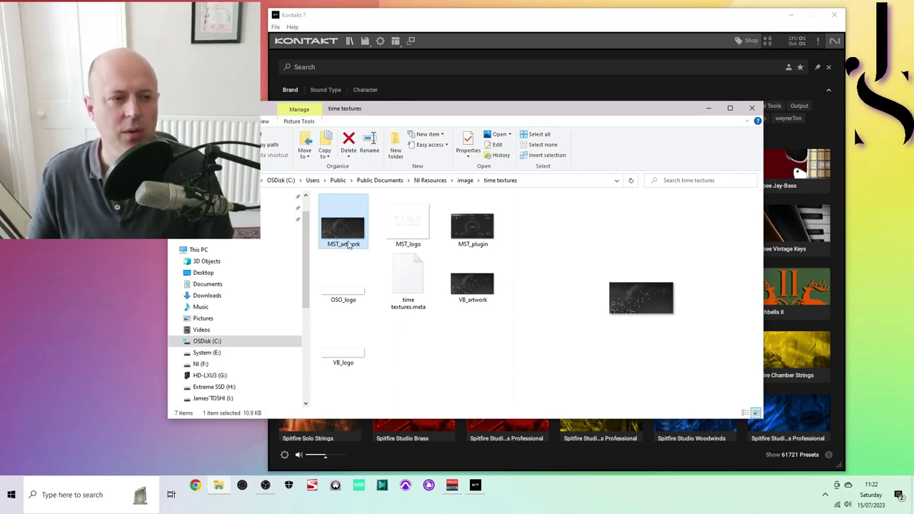
right_click(348, 245)
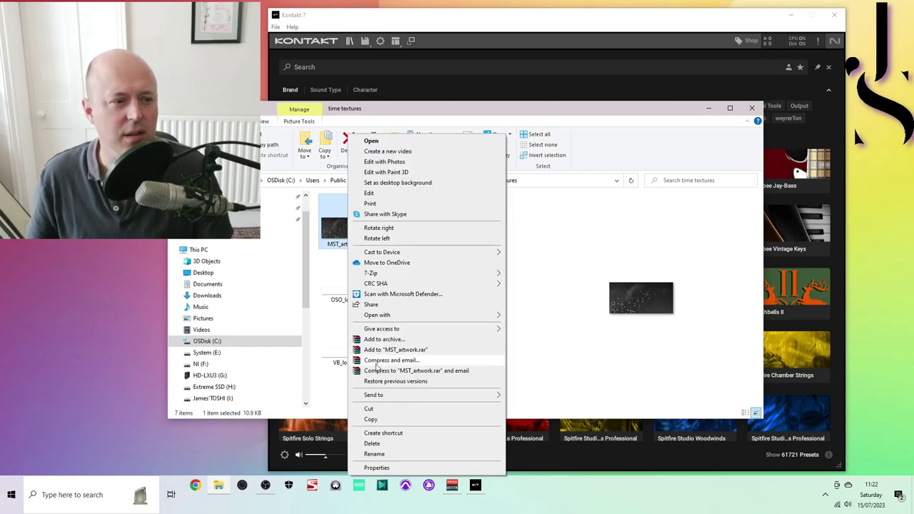
left_click(374, 454)
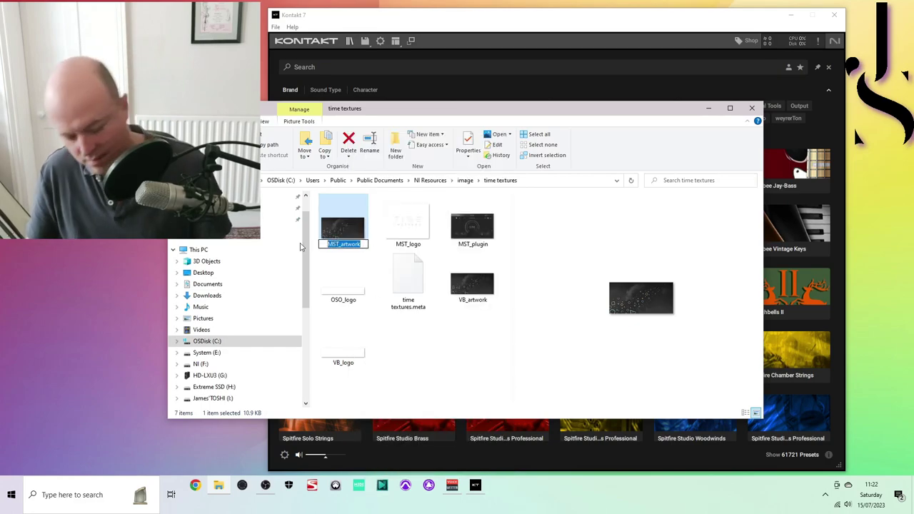
key("Return")
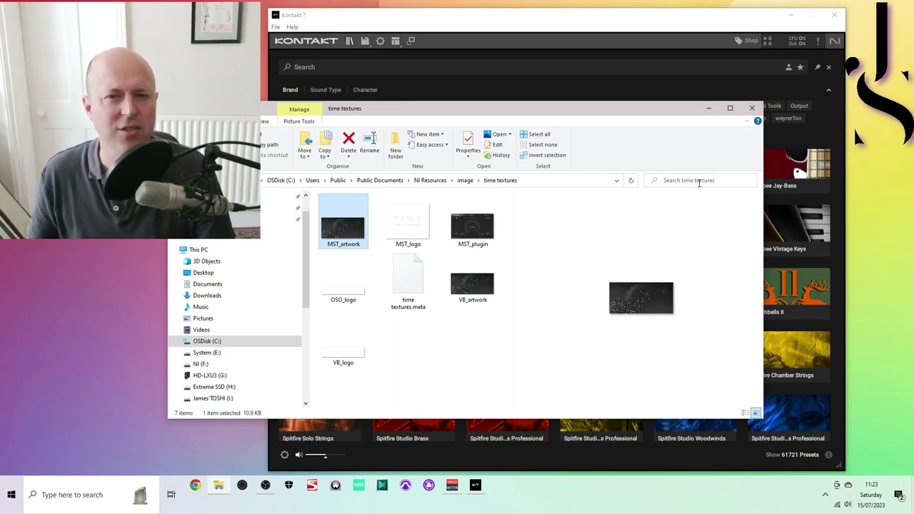
- Reopen File Explorer and search the Pictures folder for 'sick 7'
left_click(752, 108)
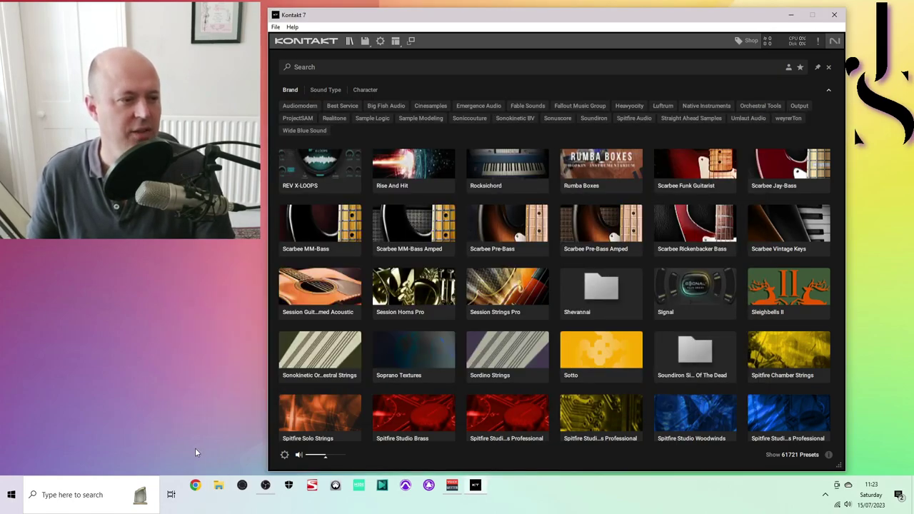
left_click(218, 490)
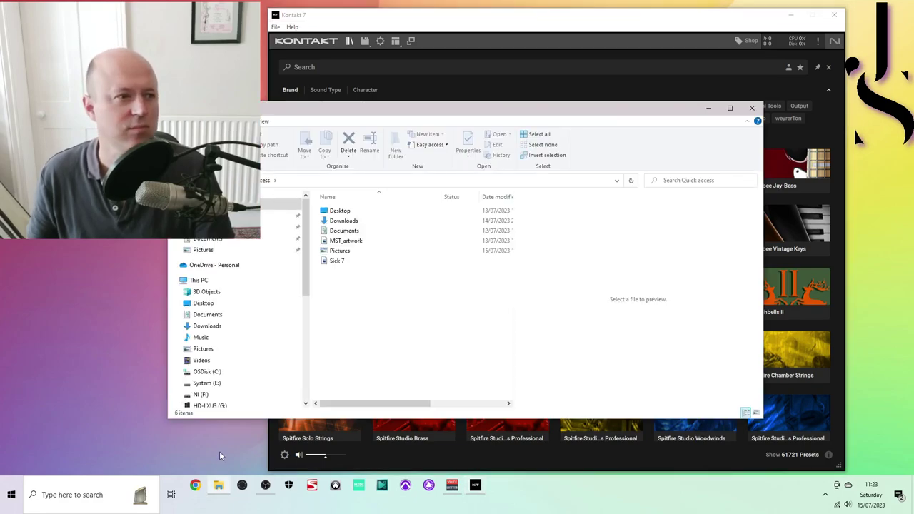
left_click(205, 252)
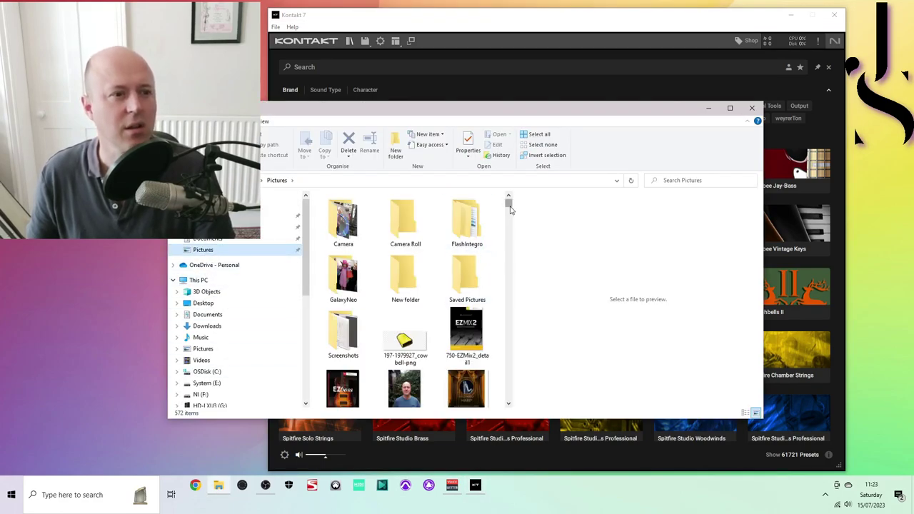
left_click_drag(512, 208, 501, 344)
type("sick 7")
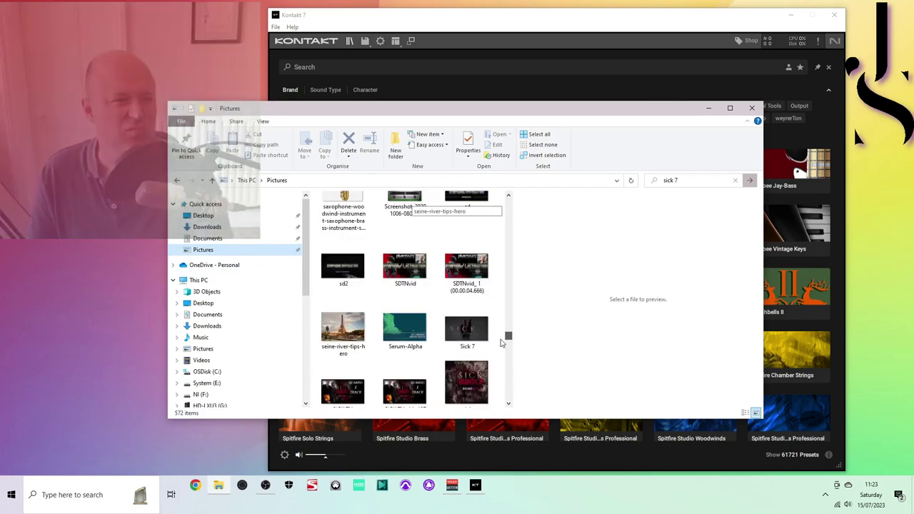
- Open the Sick 7 image with Paint
right_click(471, 336)
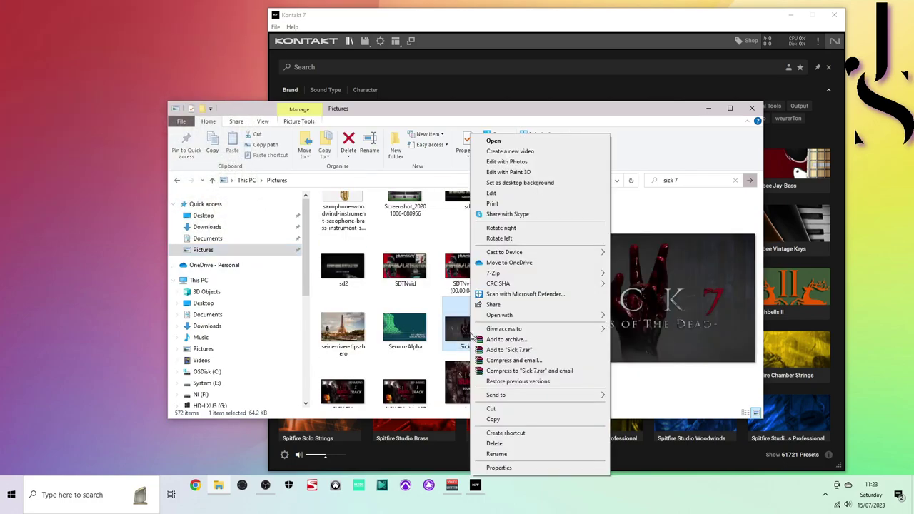
mouse_move(519, 321)
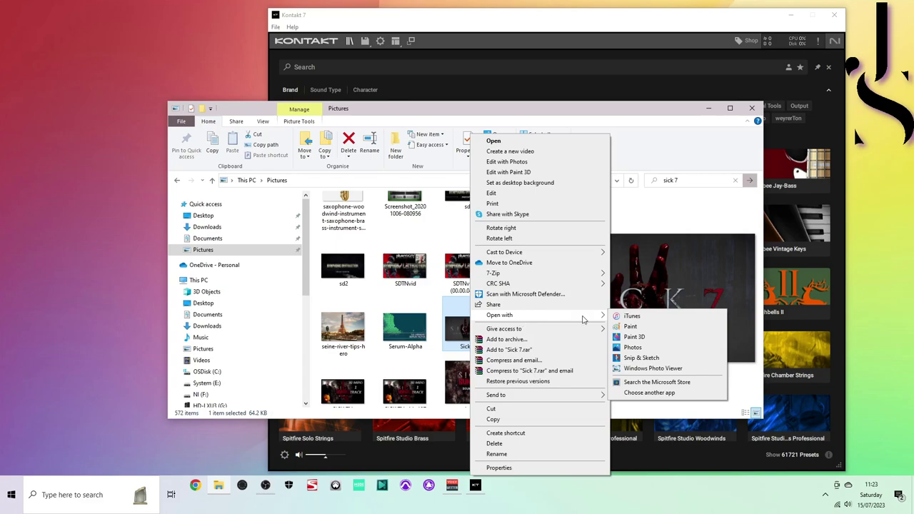
left_click(631, 327)
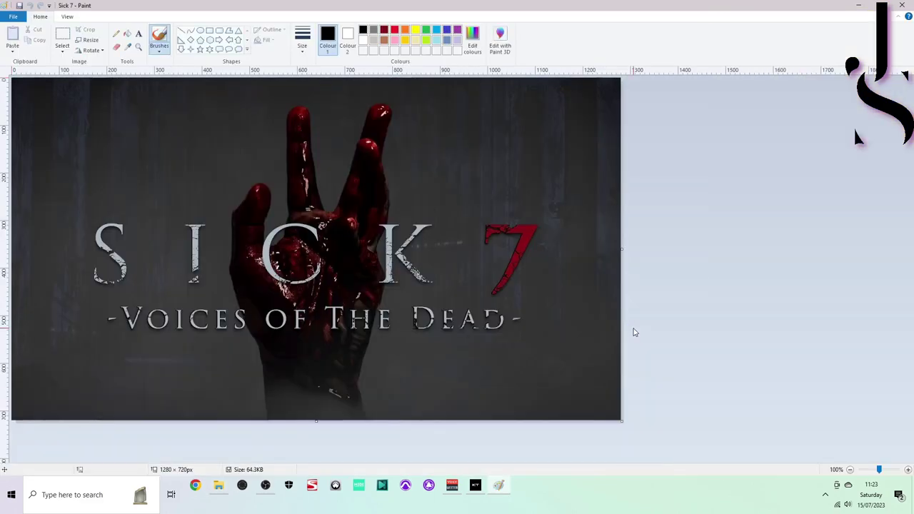
- Resize the image by pixels to 134 × 66 with aspect ratio unlocked
left_click(92, 40)
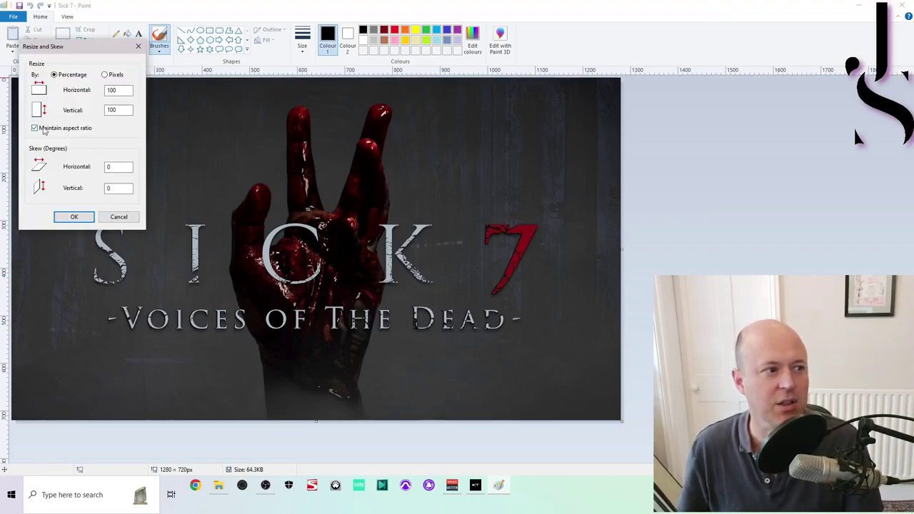
left_click(35, 128)
left_click(120, 92)
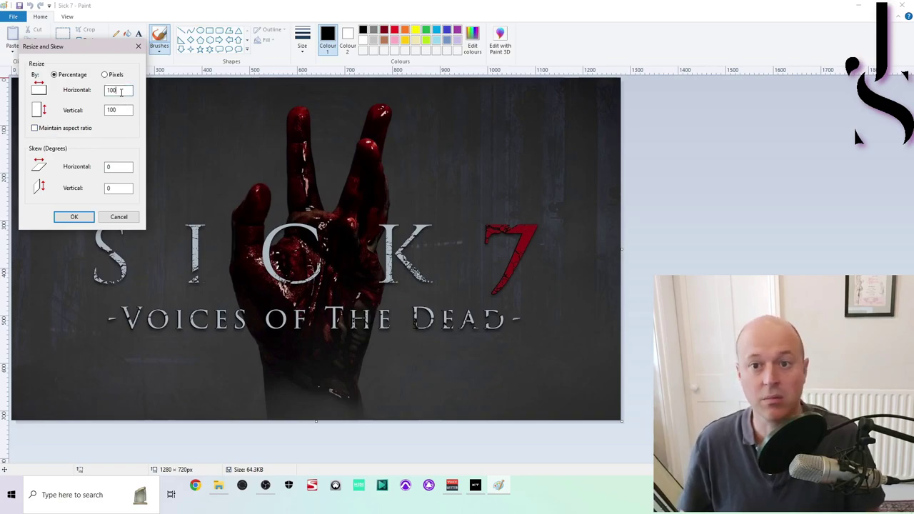
left_click(119, 90)
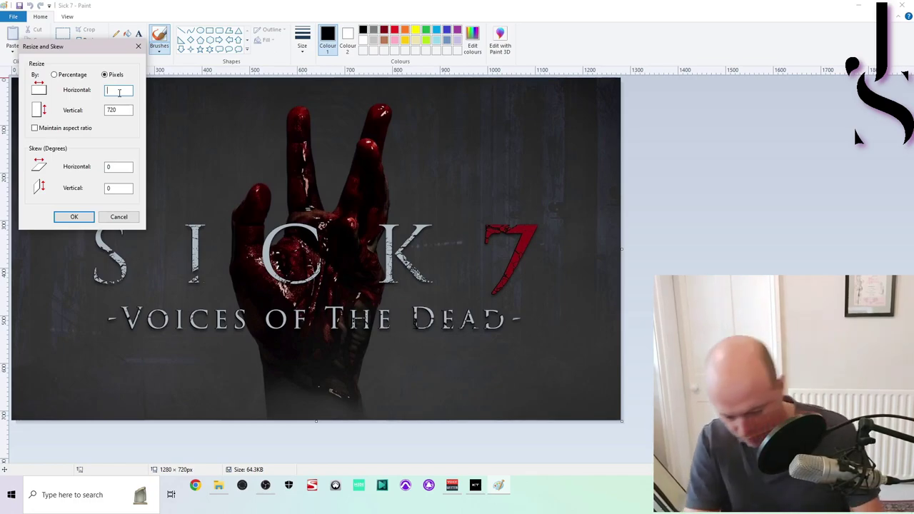
type("134")
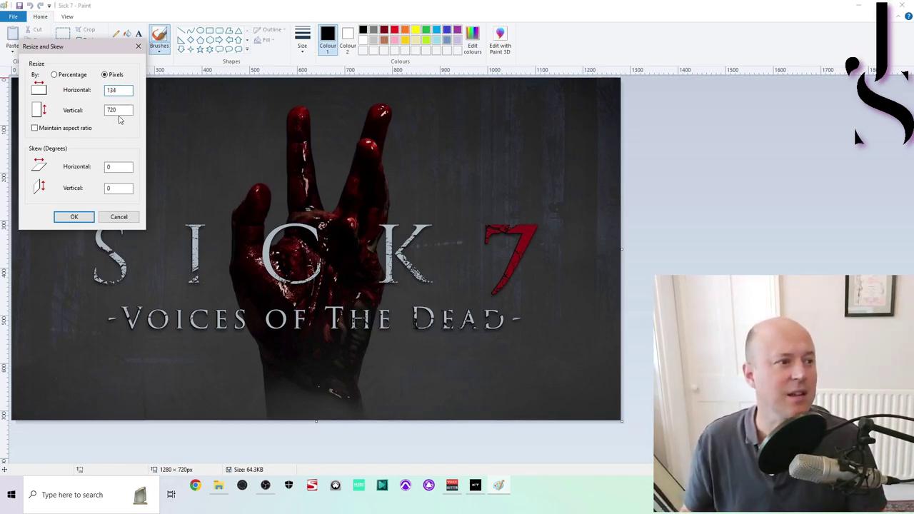
left_click(120, 112)
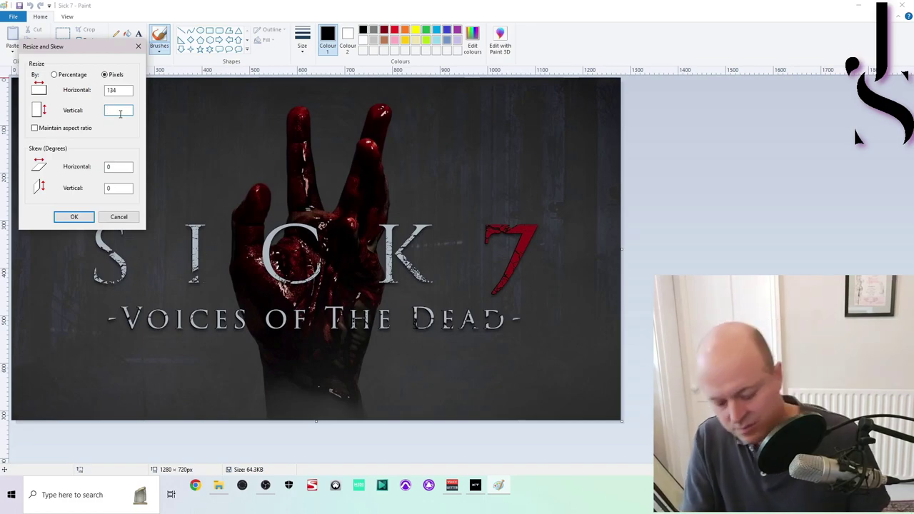
type("66")
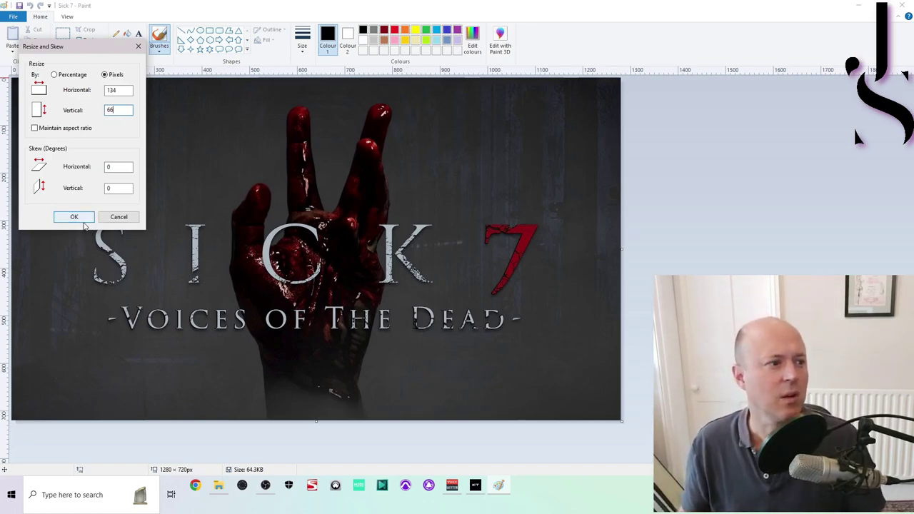
left_click(73, 217)
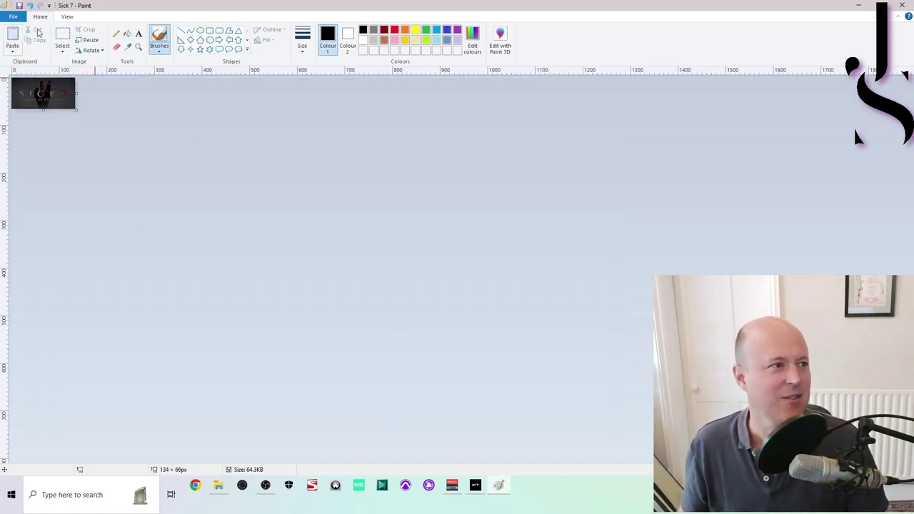
- Save a copy as PNG named 'Sick 7 MST' in Pictures
right_click(14, 24)
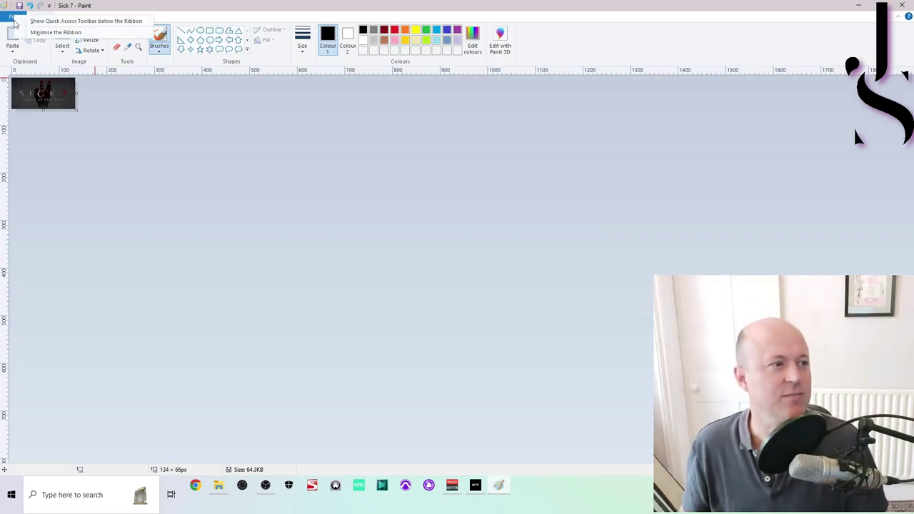
left_click(106, 133)
left_click(22, 18)
left_click(32, 95)
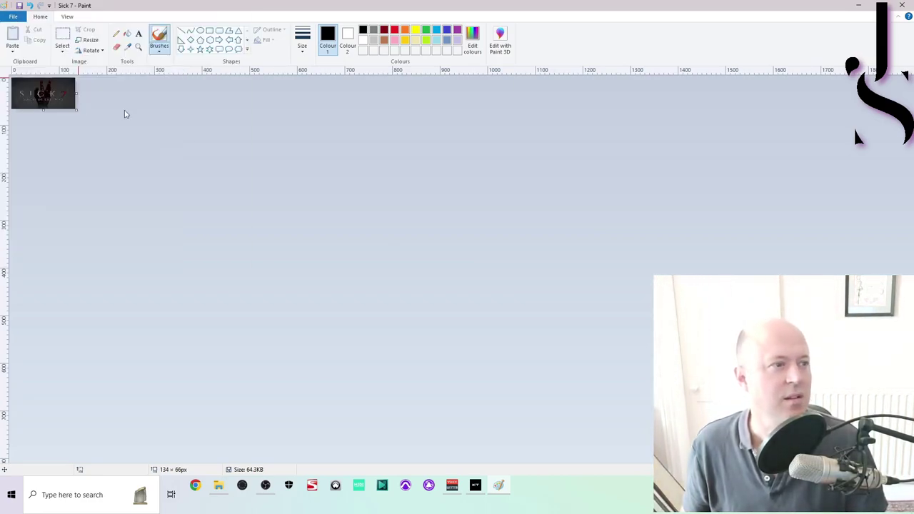
left_click(395, 336)
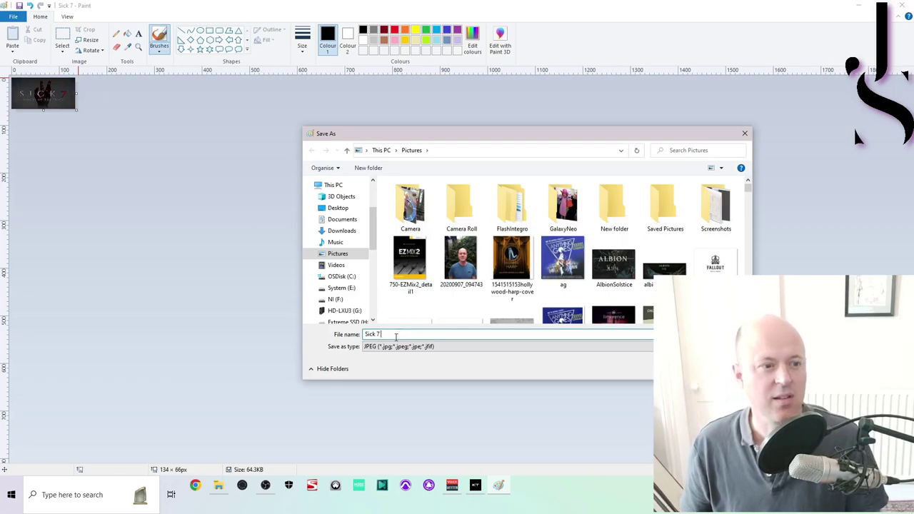
type("MST")
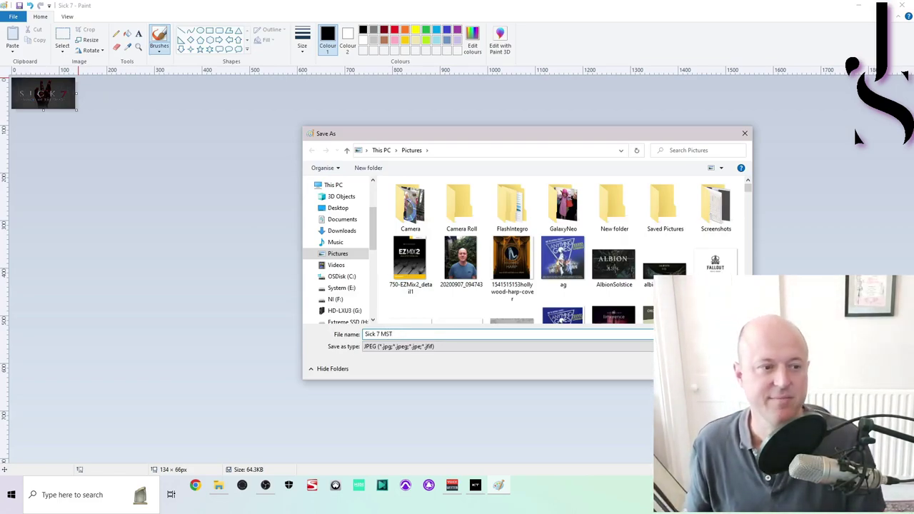
key("Tab")
key("alt+Down")
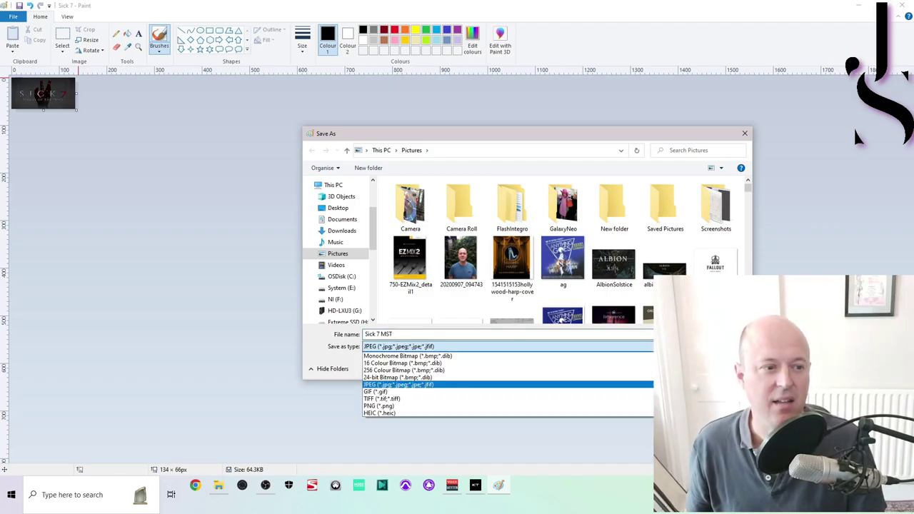
left_click(457, 406)
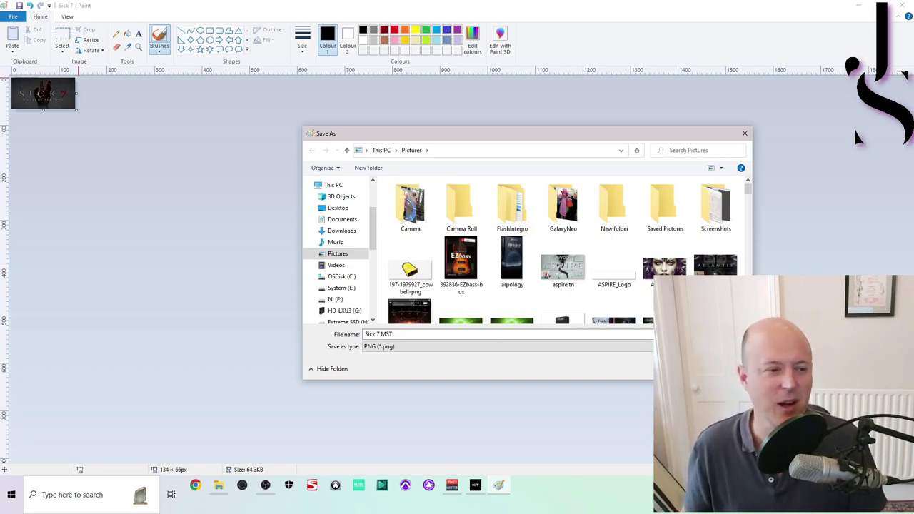
left_click(671, 372)
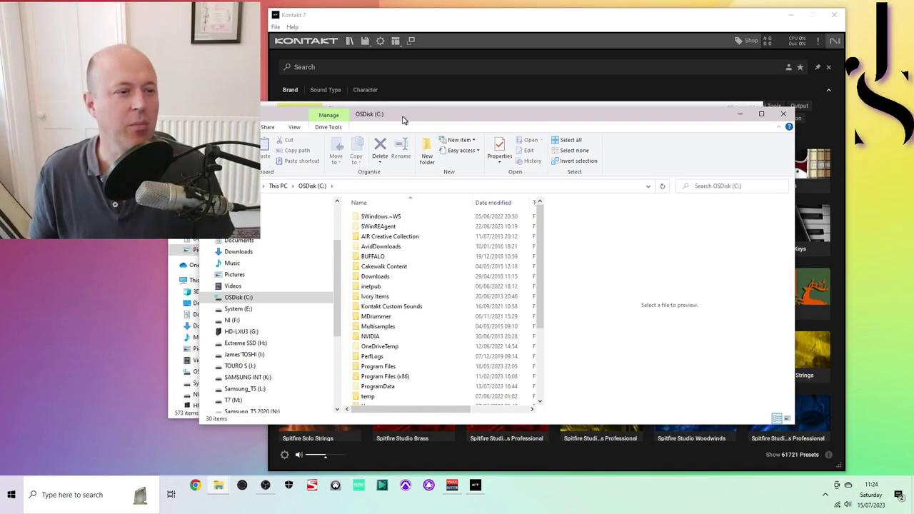
- Navigate Explorer to C: > Users > Public > Public Documents > NI Resources > image
scroll(382, 391, "down", 1)
double_click(370, 380)
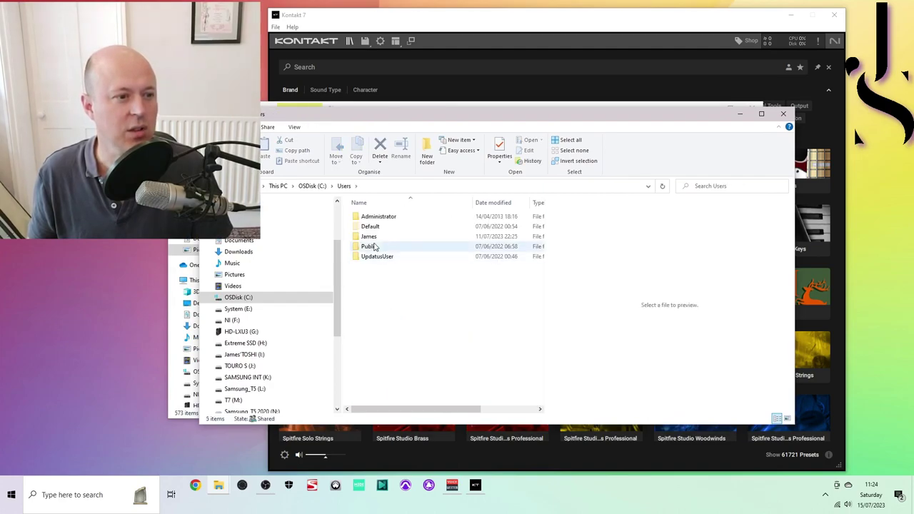
double_click(371, 247)
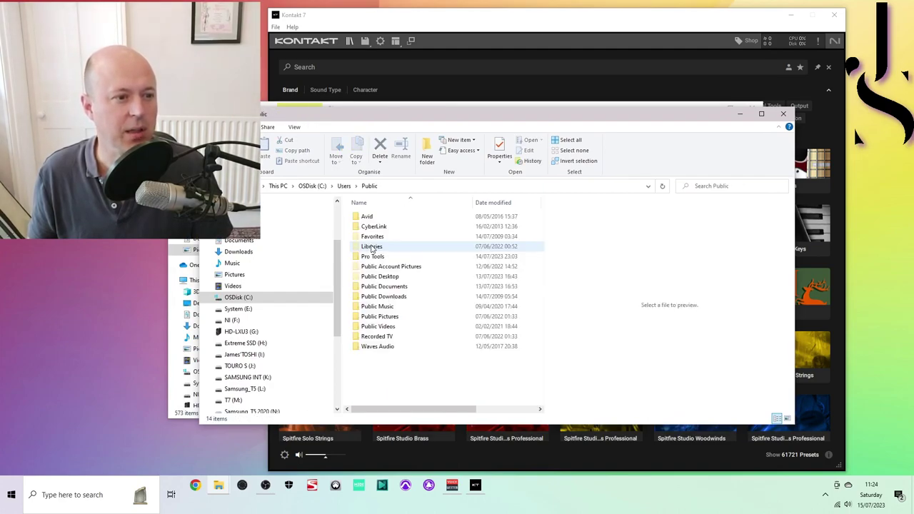
double_click(384, 287)
left_click_drag(539, 235, 539, 281)
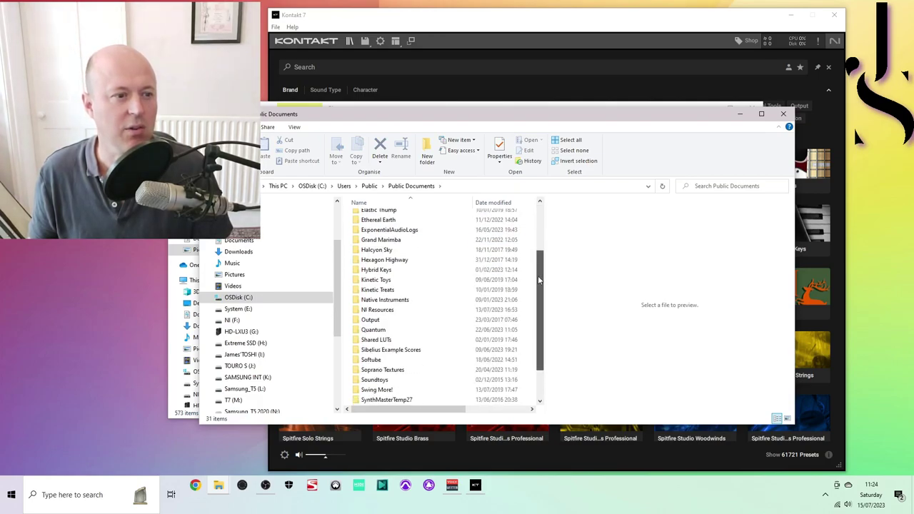
double_click(378, 310)
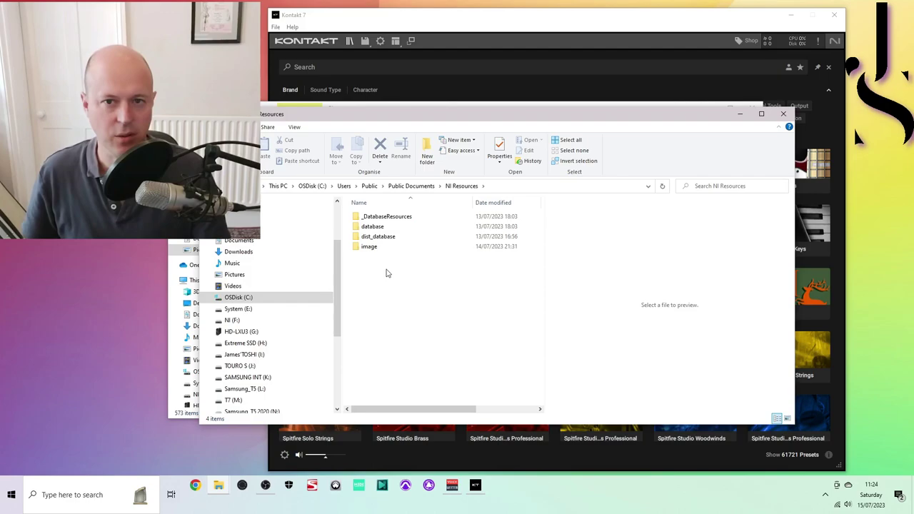
double_click(371, 247)
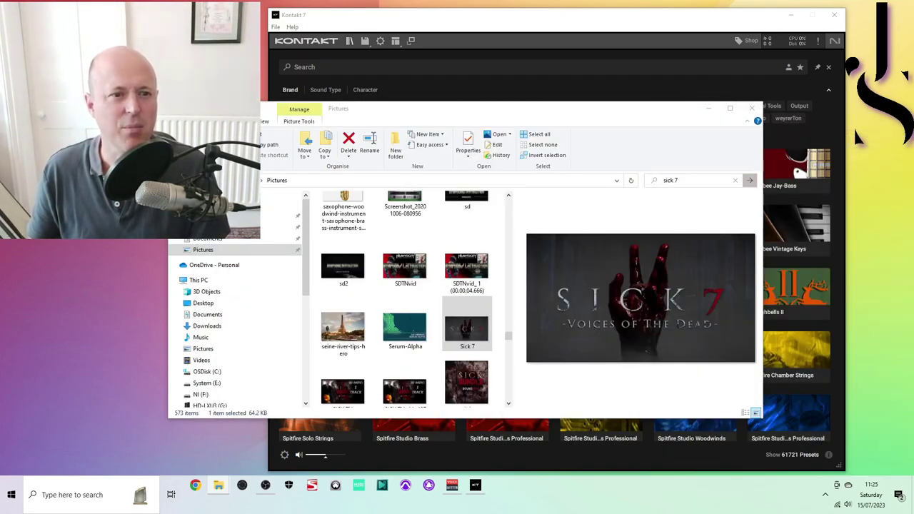
- Minimise Explorer and select the Soundiron Sick 7 Voices Of The Dead tile to list its 37 presets
left_click(550, 428)
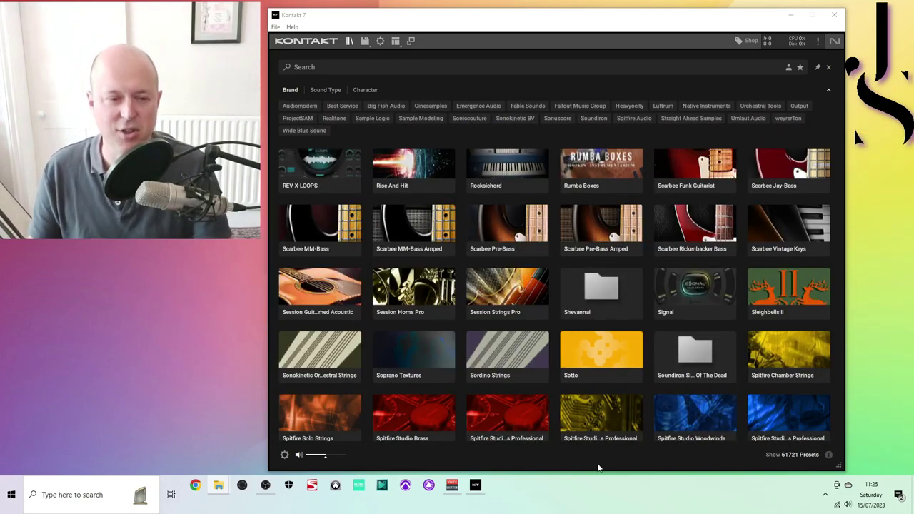
left_click(675, 356)
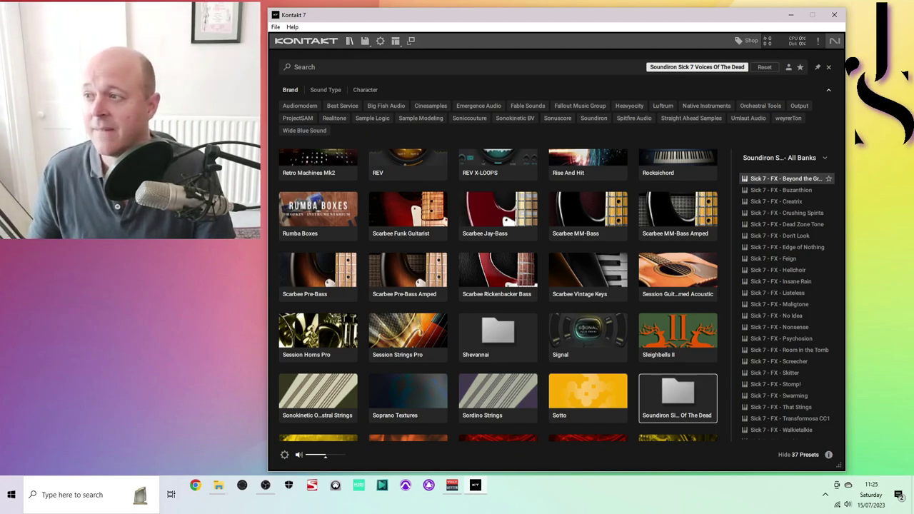
- Create a new folder named 'Soundiron Sick 7 Voices Of The Dead' in the NI Resources image folder
left_click_drag(913, 164, 575, 123)
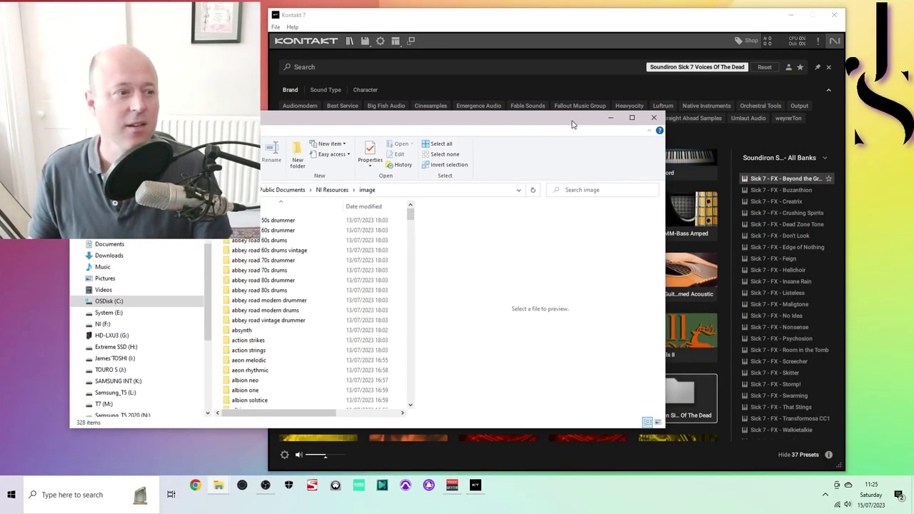
right_click(309, 370)
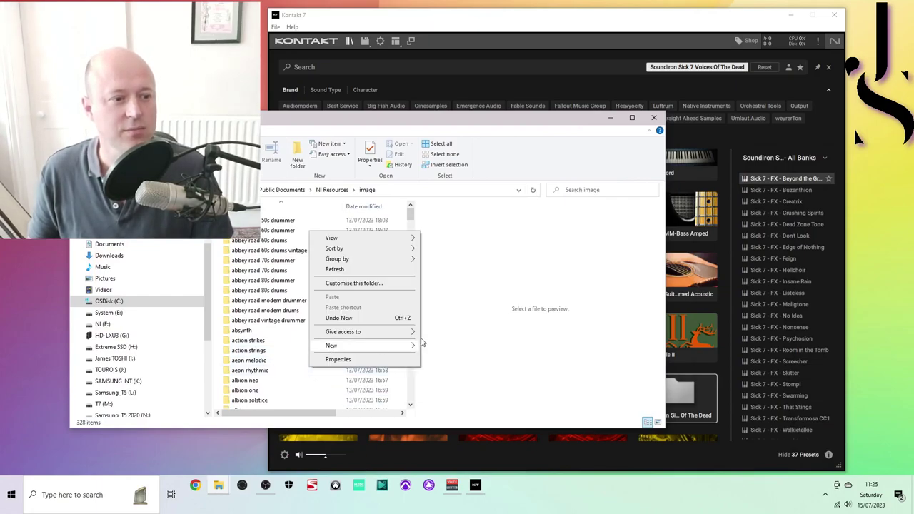
mouse_move(414, 345)
left_click(448, 349)
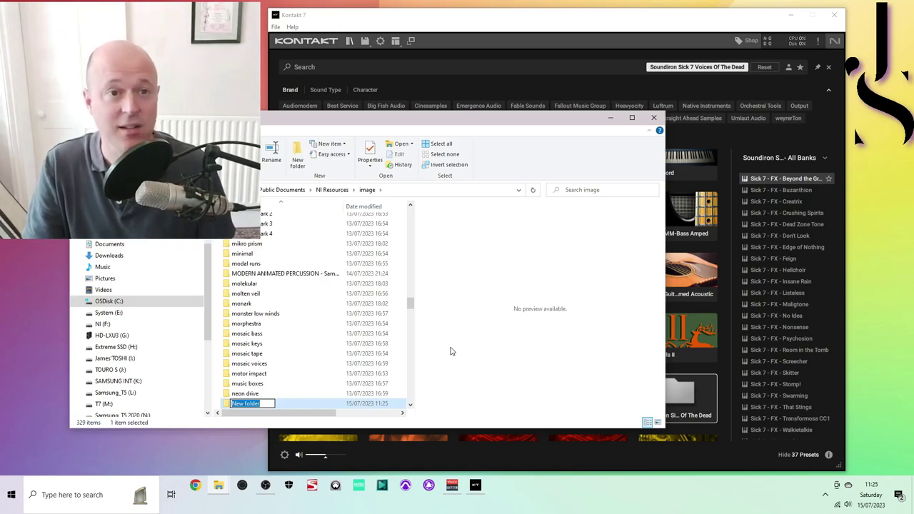
type("So")
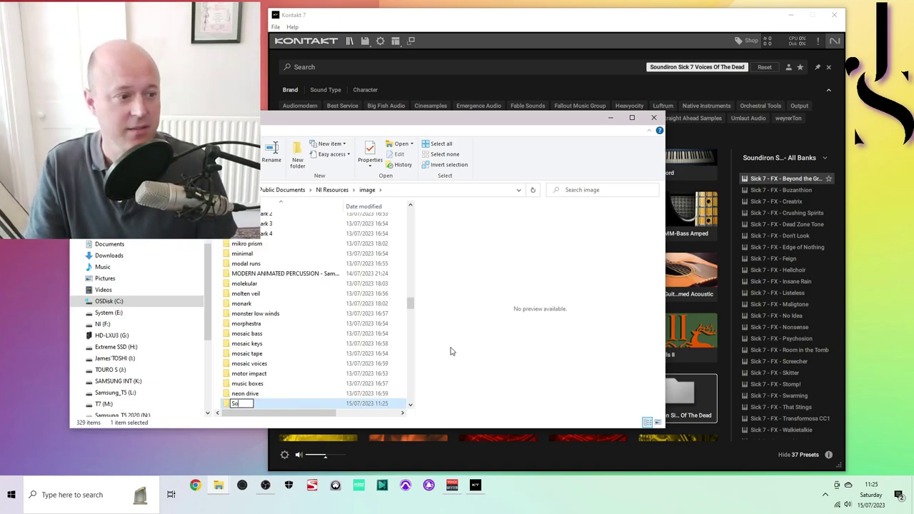
type("undiron")
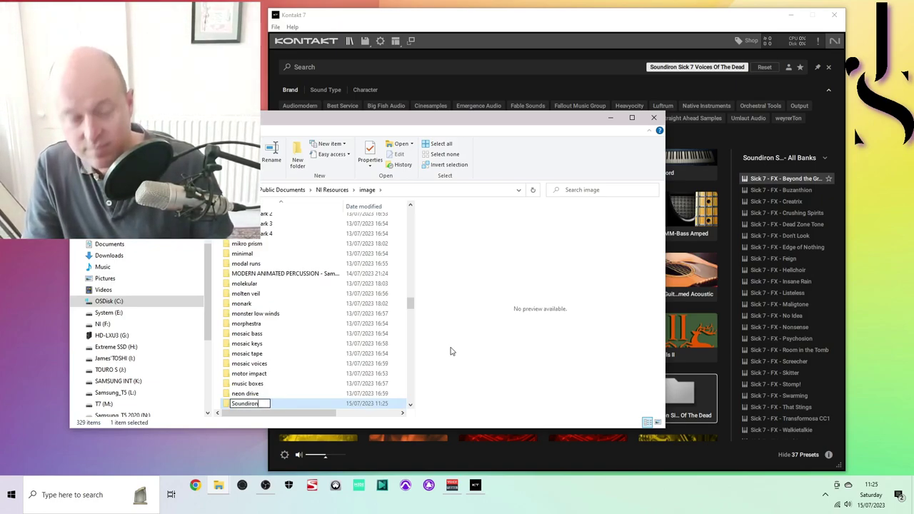
type(" Sic")
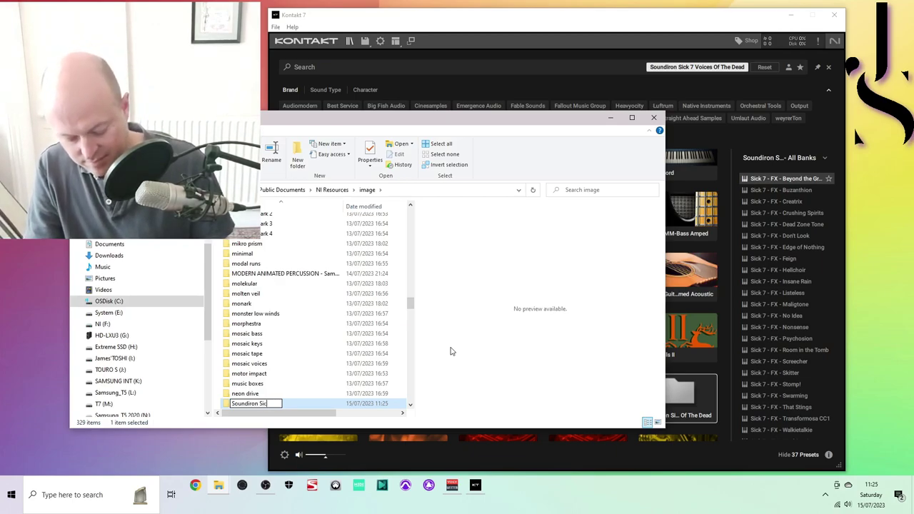
type("k 7")
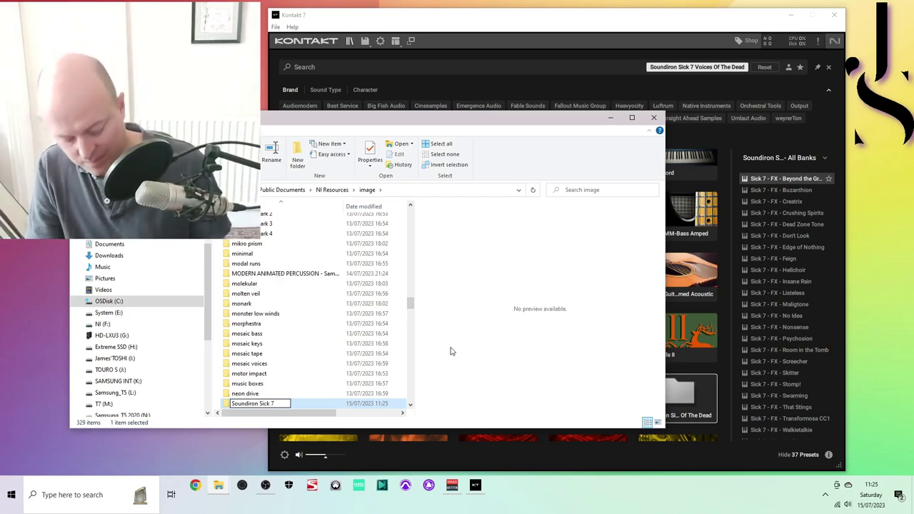
type(" Voices O")
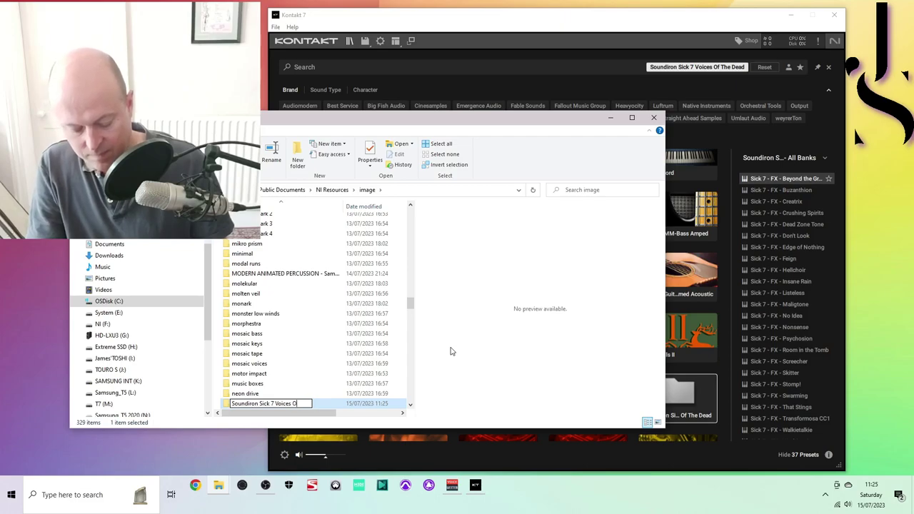
type("f")
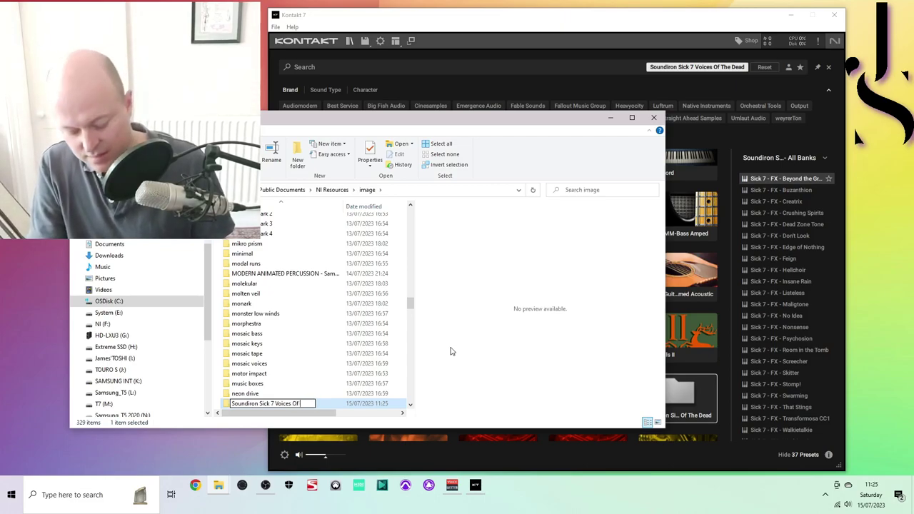
type(" The Dead")
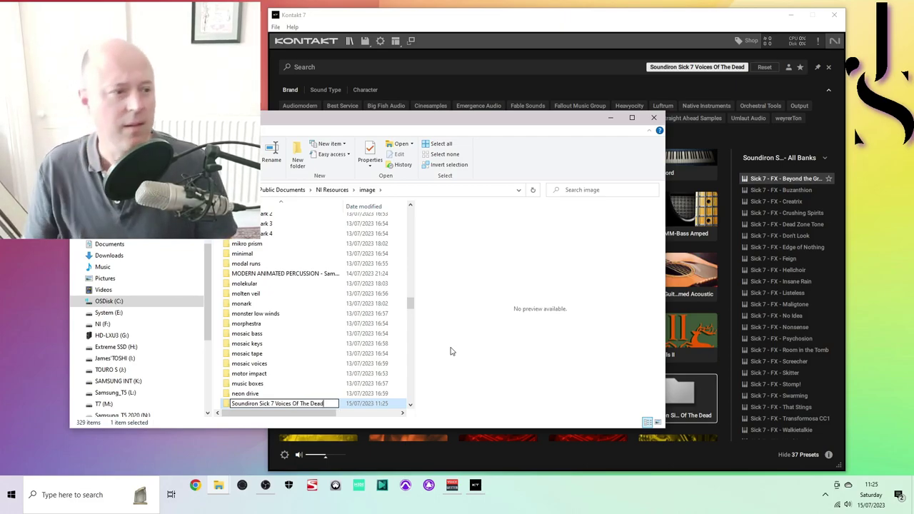
left_click_drag(520, 123, 718, 157)
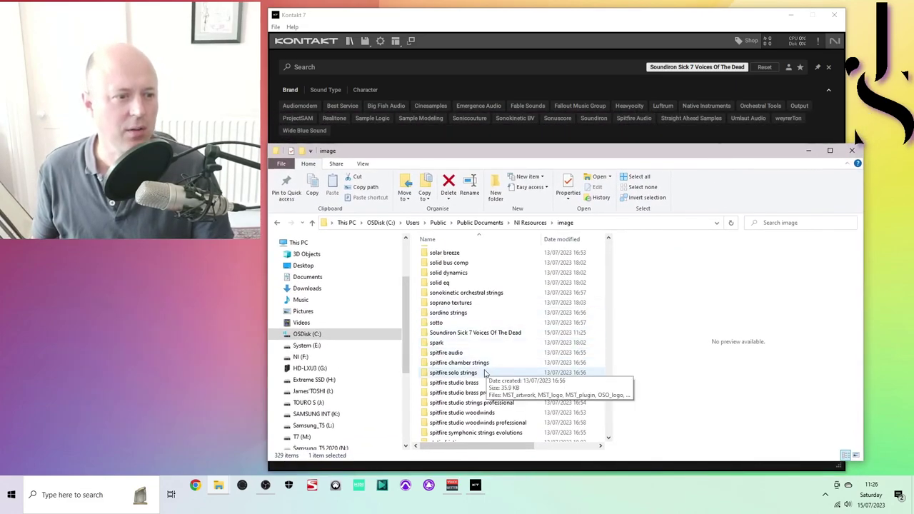
- Open the new Soundiron folder and drag the Sick 7 MST image from Pictures into it
double_click(475, 333)
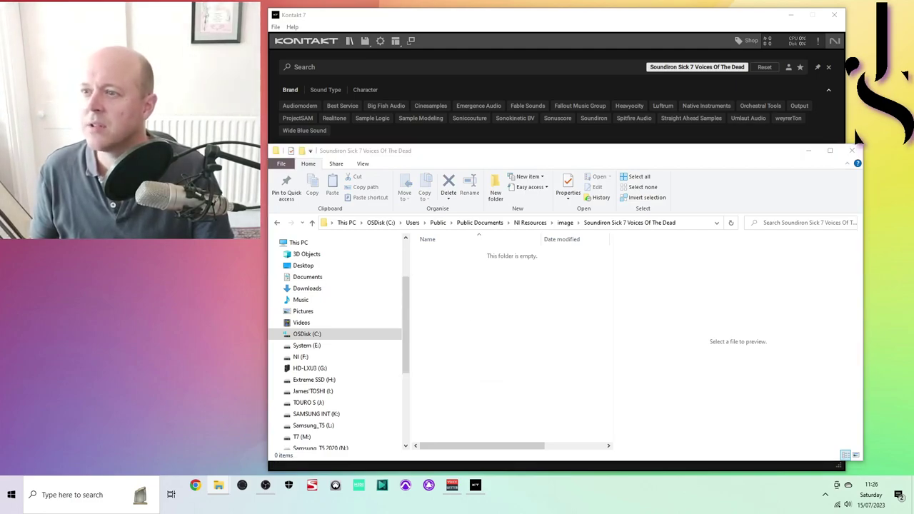
left_click_drag(888, 105, 761, 16)
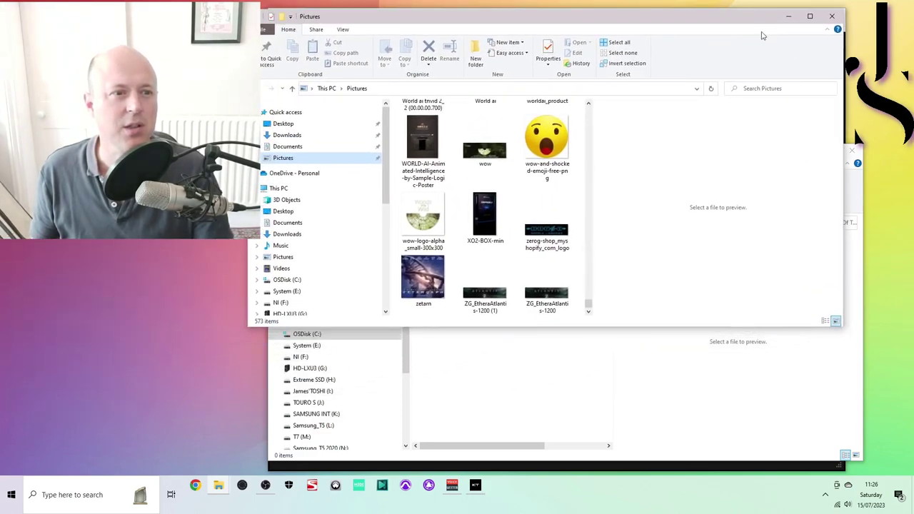
left_click(589, 245)
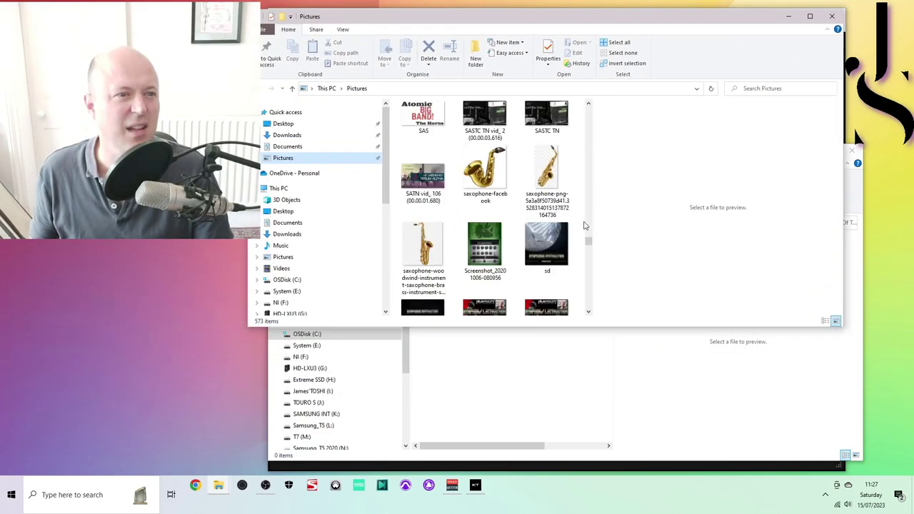
scroll(584, 241, "down", 2)
left_click(556, 243)
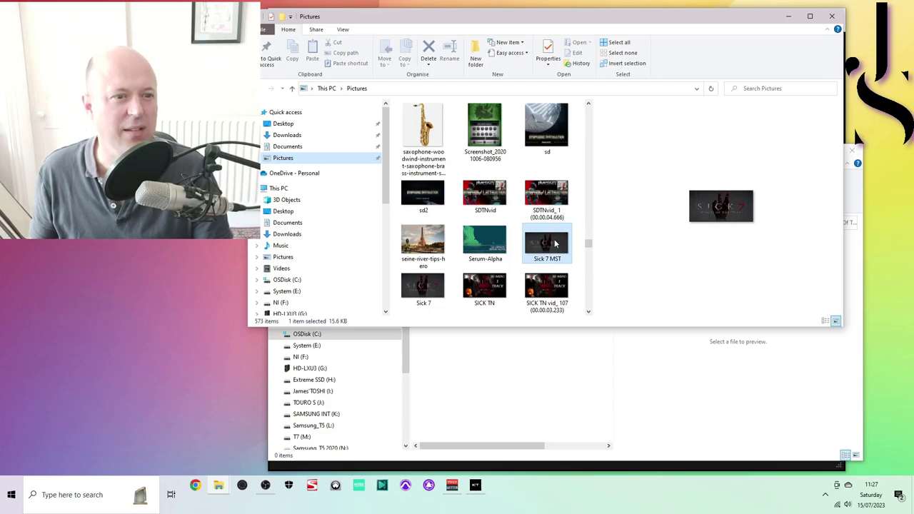
left_click_drag(555, 243, 493, 373)
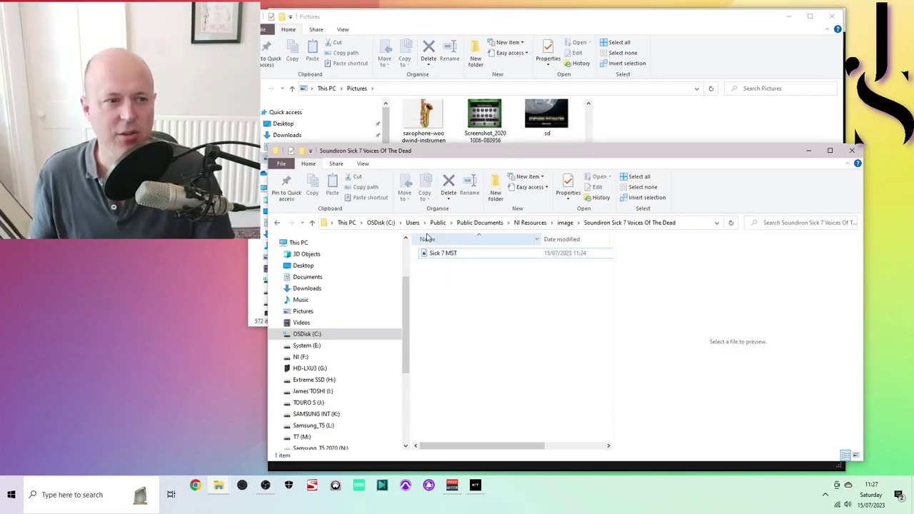
- Rename the Sick 7 MST image to MST_artwork and reopen the Soundiron folder to confirm
left_click(451, 257)
right_click(450, 257)
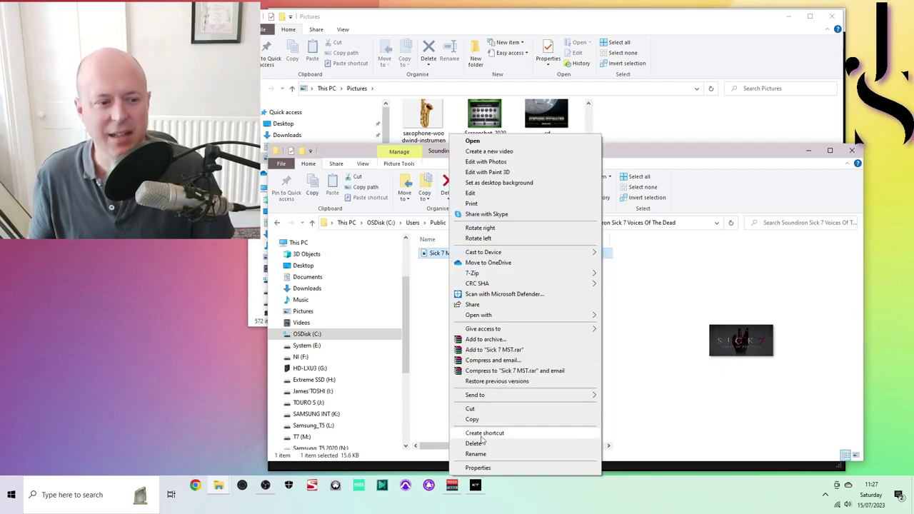
left_click(484, 457)
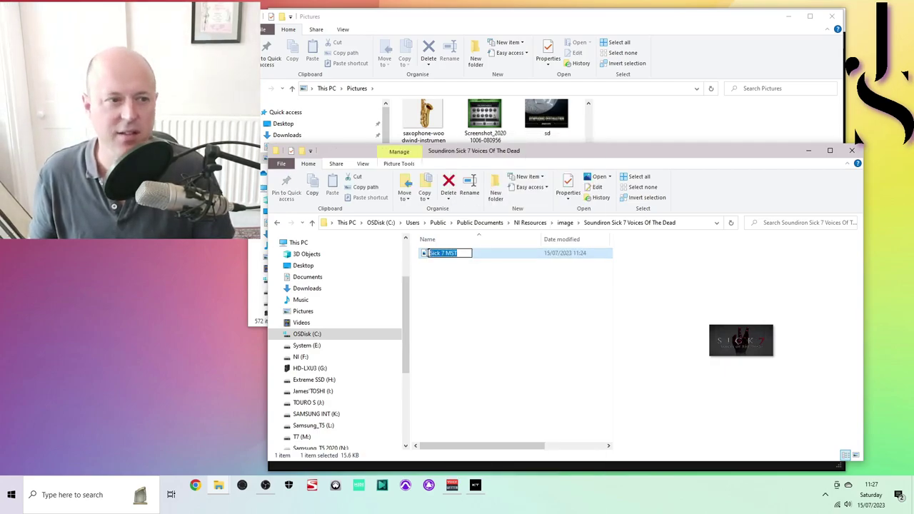
key("BackSpace")
type("MST_artwork")
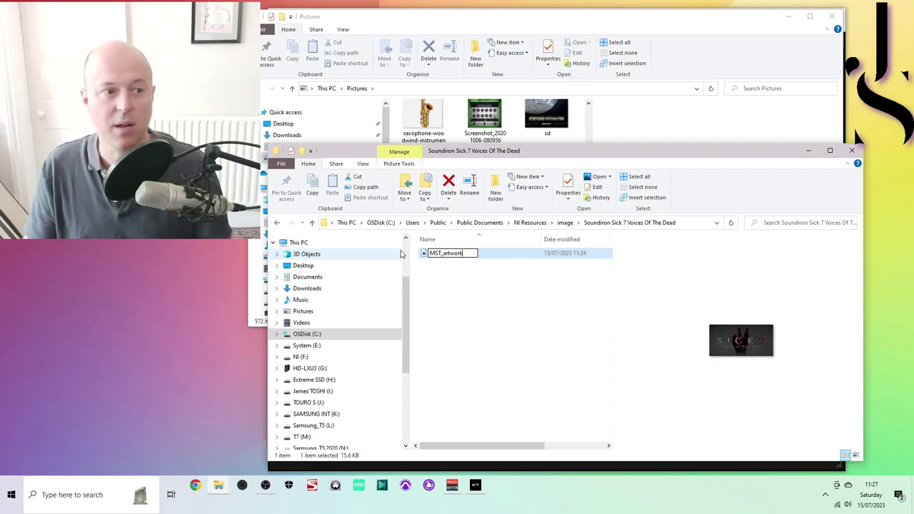
left_click(507, 347)
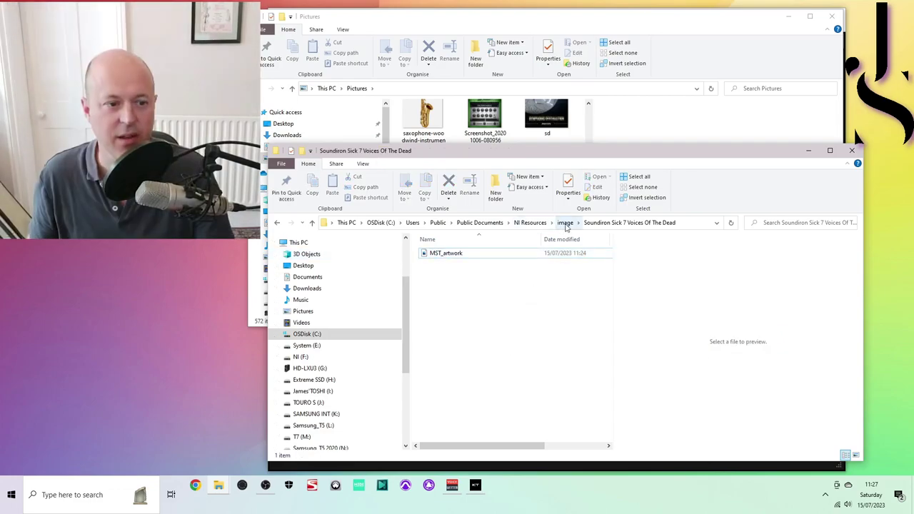
left_click(565, 222)
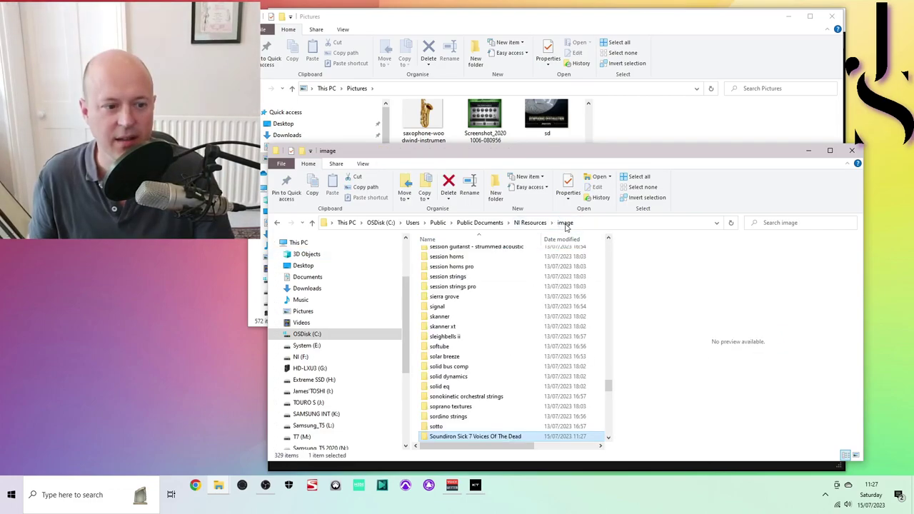
double_click(484, 437)
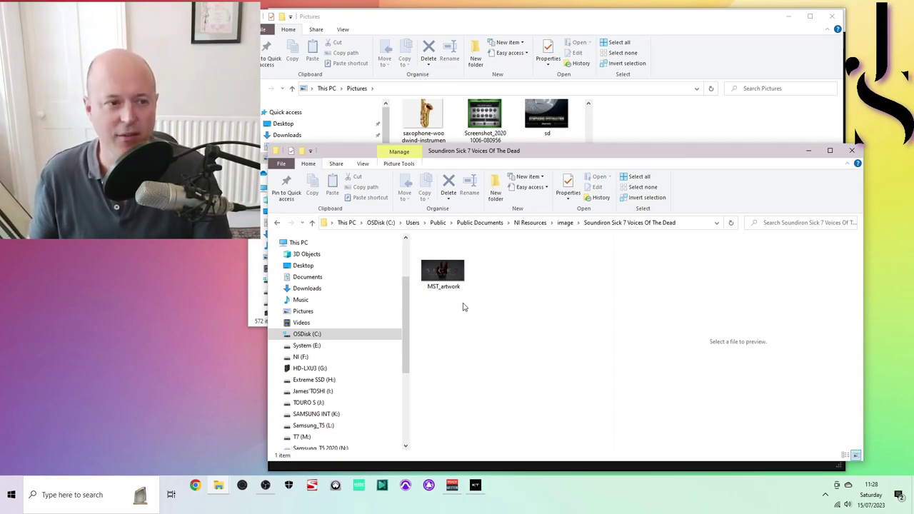
- Close the Soundiron and Pictures windows, then quit Kontakt 7 so it reloads the artwork
left_click(852, 150)
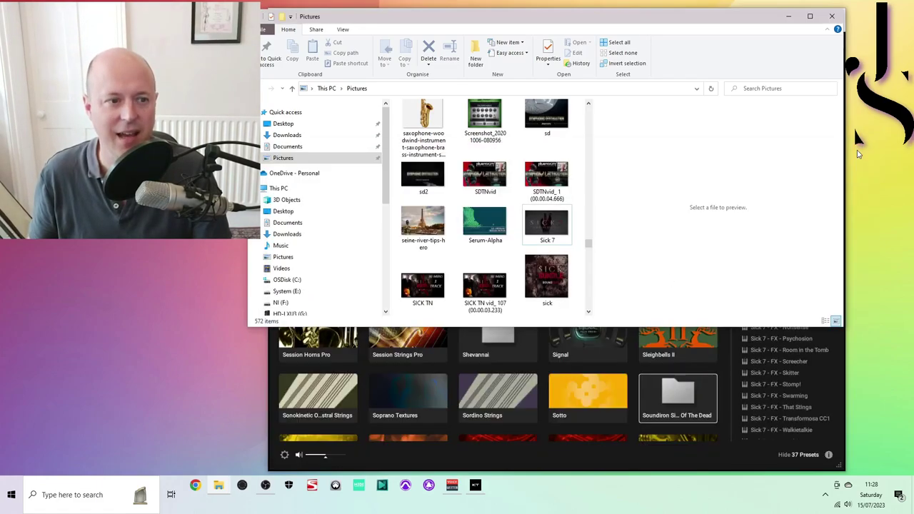
left_click(831, 16)
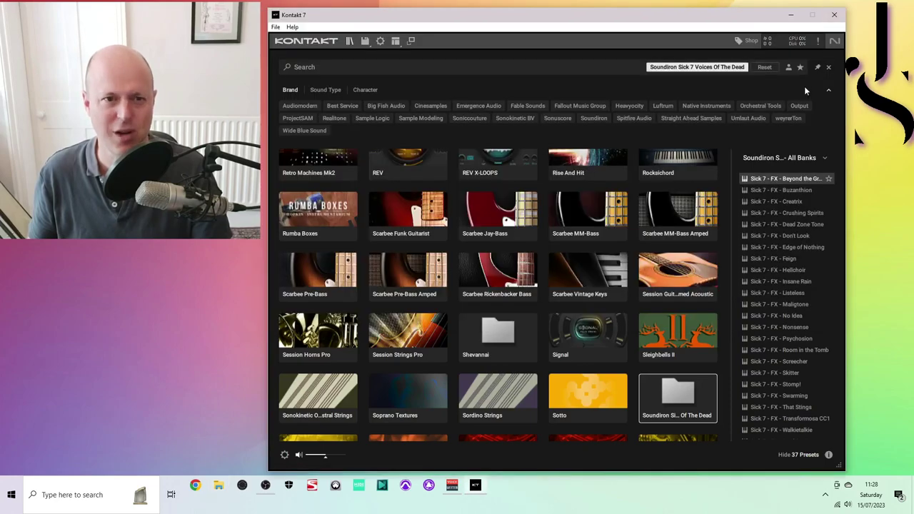
left_click(833, 16)
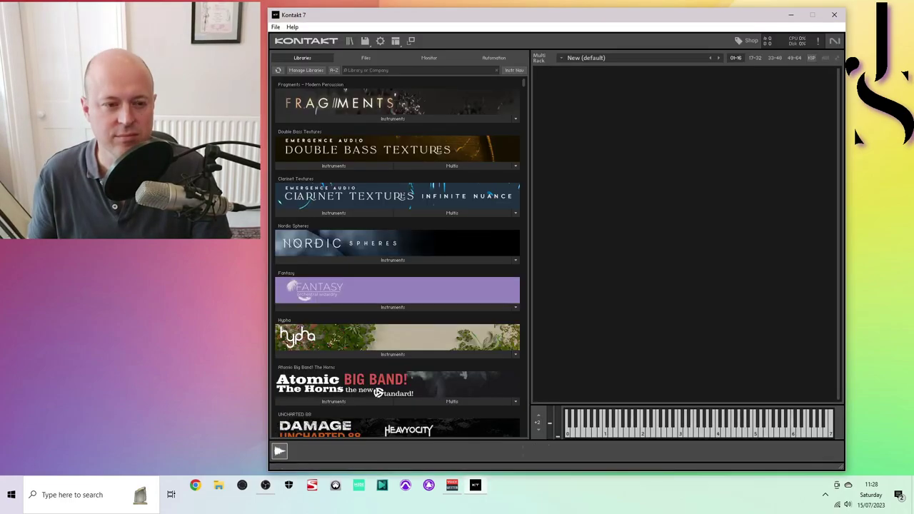
- Switch to the library tile browser and scroll down to the Sick 7 tile with its new artwork
left_click(350, 41)
scroll(645, 305, "down", 5)
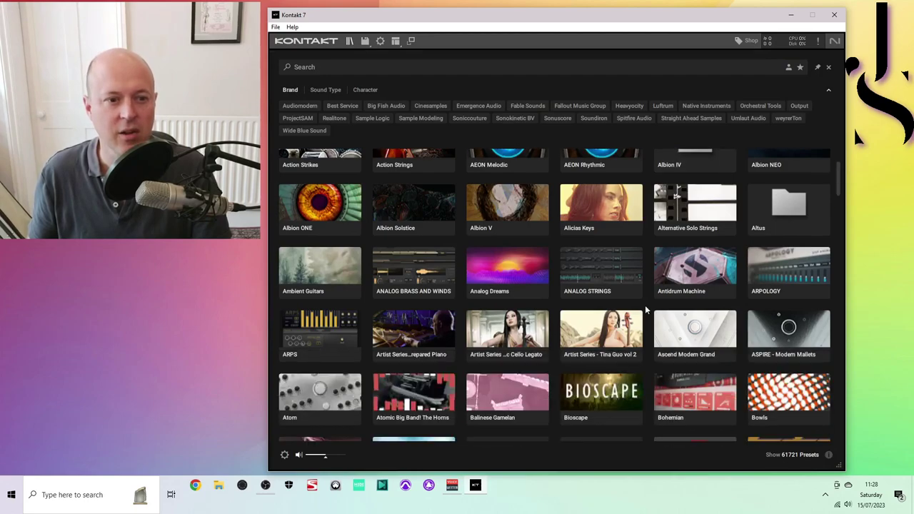
scroll(645, 305, "down", 10)
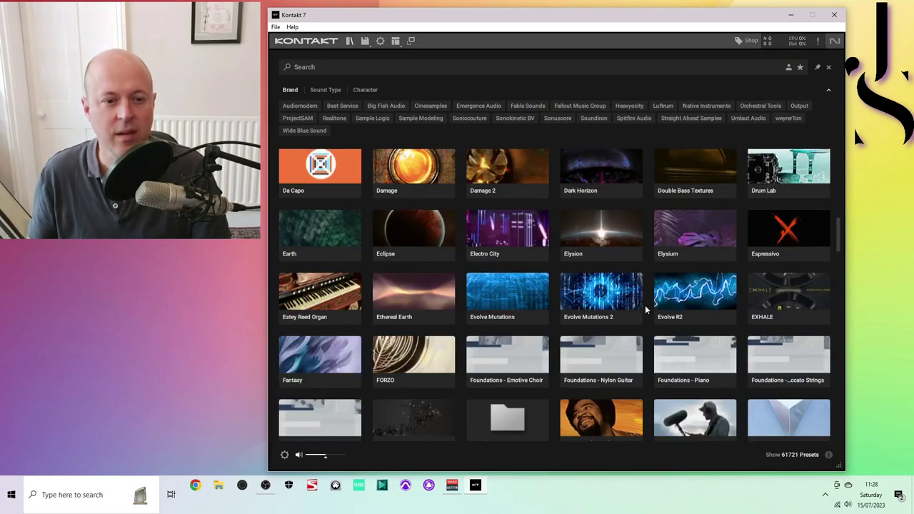
scroll(645, 305, "down", 10)
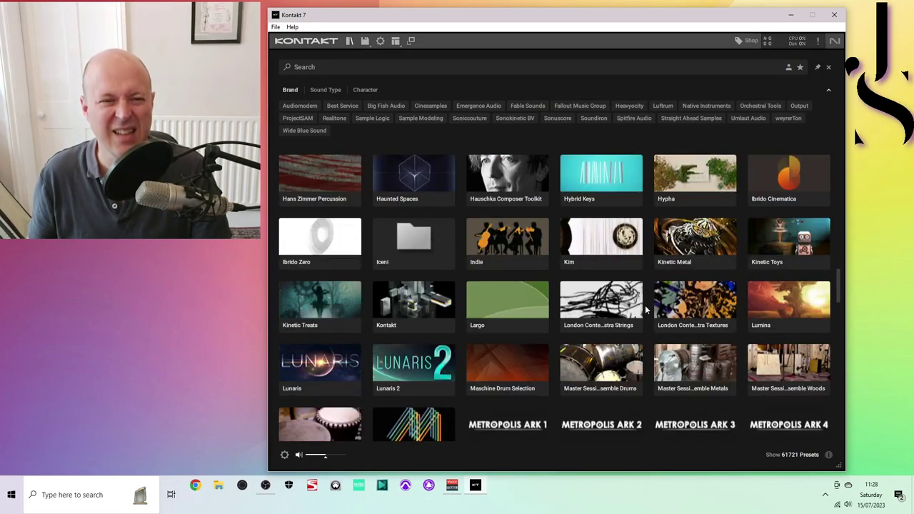
scroll(645, 305, "down", 13)
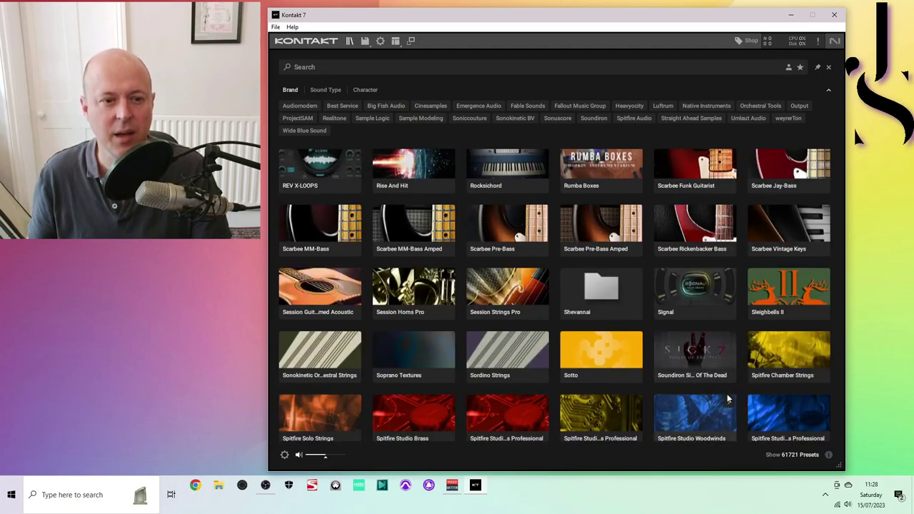
- Load the Sick 7 'Edge of Nothing' preset into the rack
left_click(696, 356)
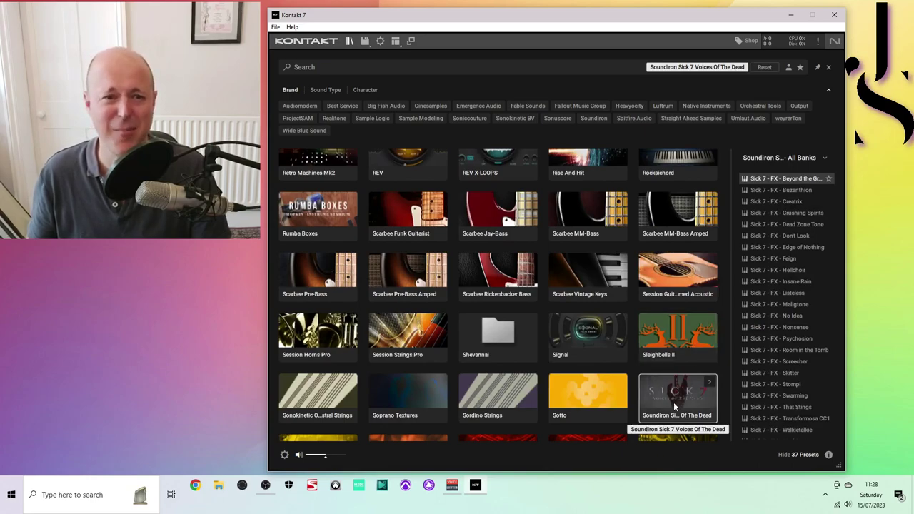
left_click(791, 247)
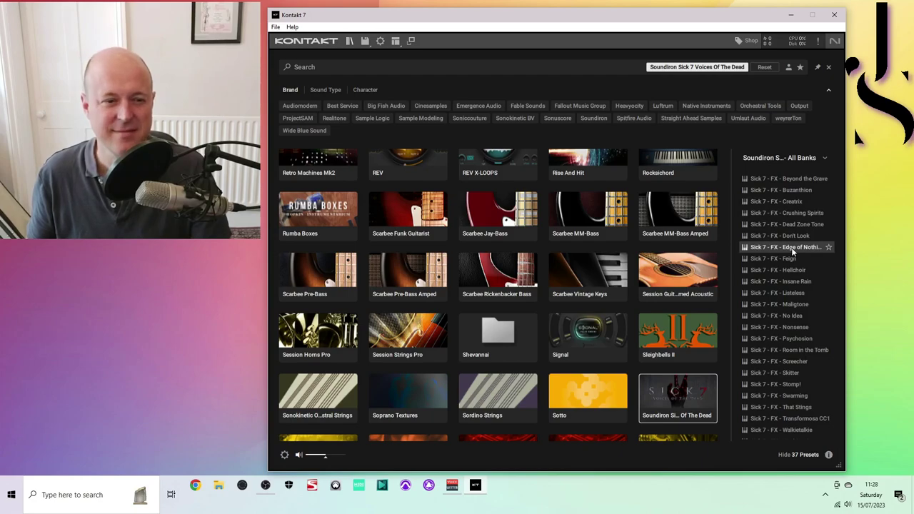
double_click(791, 248)
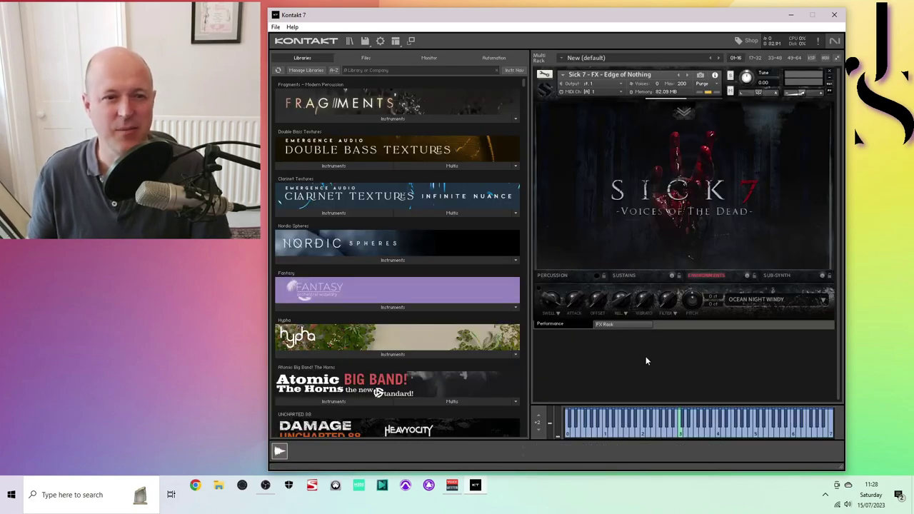
- Return to the library tile browser and hide the preset list
key("F1")
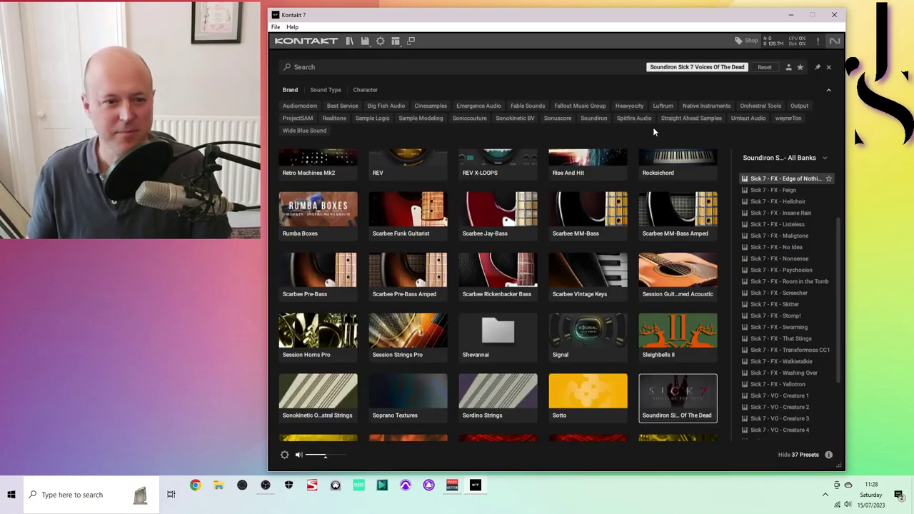
left_click(796, 454)
scroll(801, 428, "down", 2)
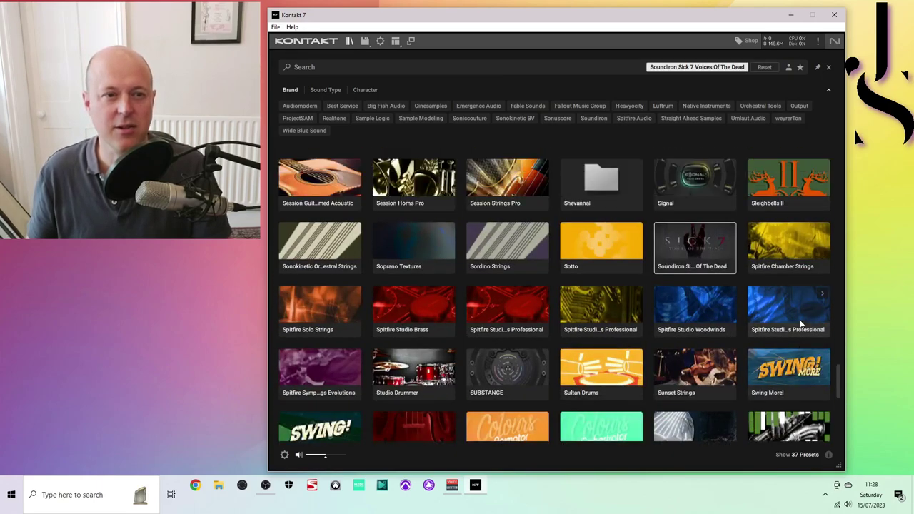
scroll(799, 319, "up", 3)
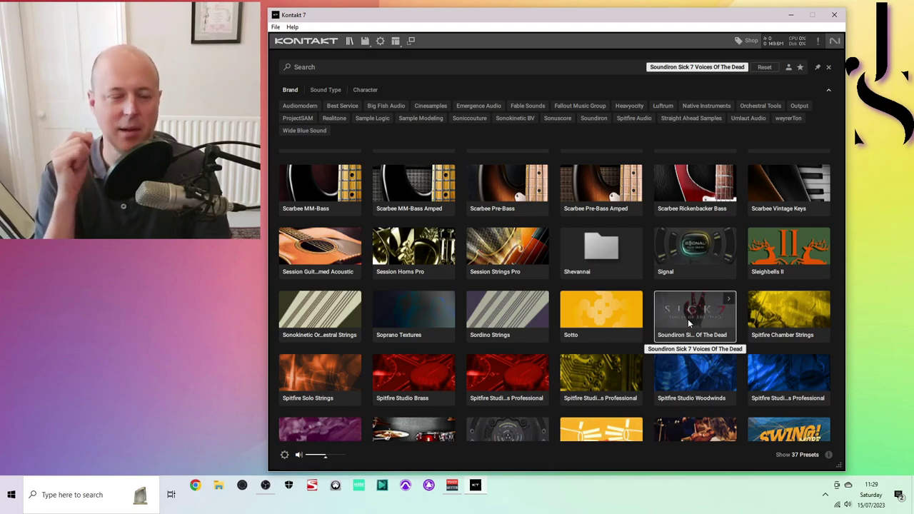
scroll(688, 318, "up", 2)
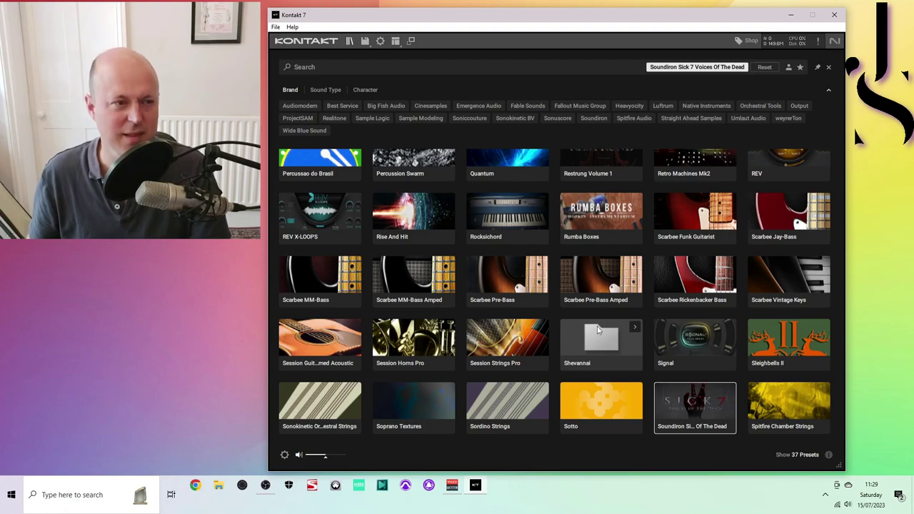
- Search the libraries list for 'shev', then reopen the library tile browser
left_click(349, 41)
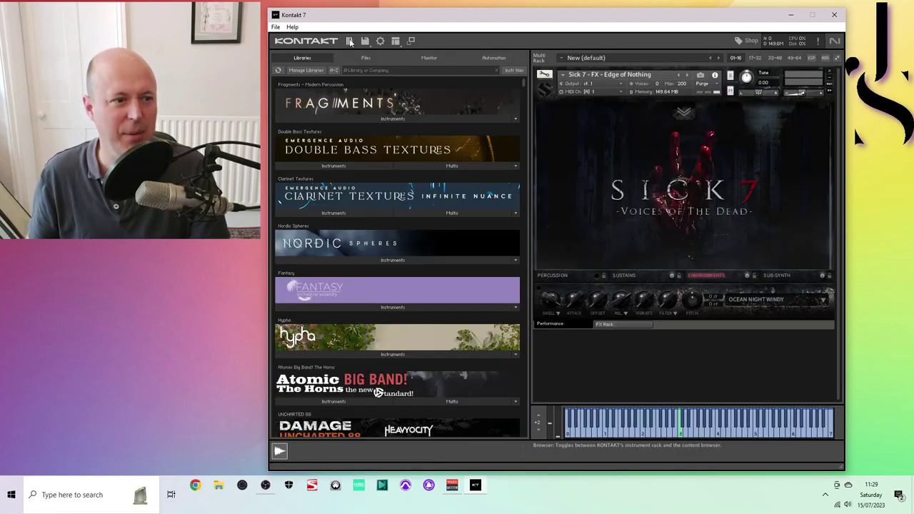
left_click(381, 72)
type("shev")
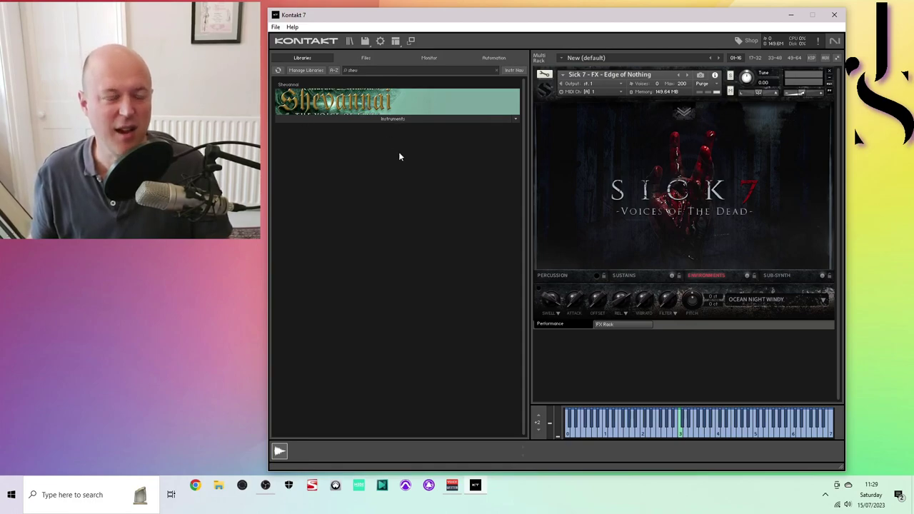
left_click(350, 41)
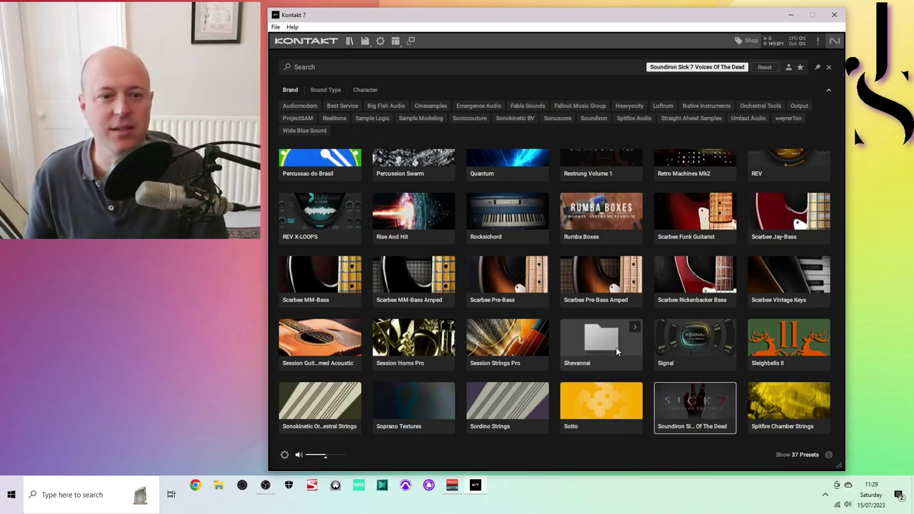
- Scroll the grid up and select Spitfire Symphonic Strings Evolutions, then the Studio Drummer library
scroll(650, 369, "up", 3)
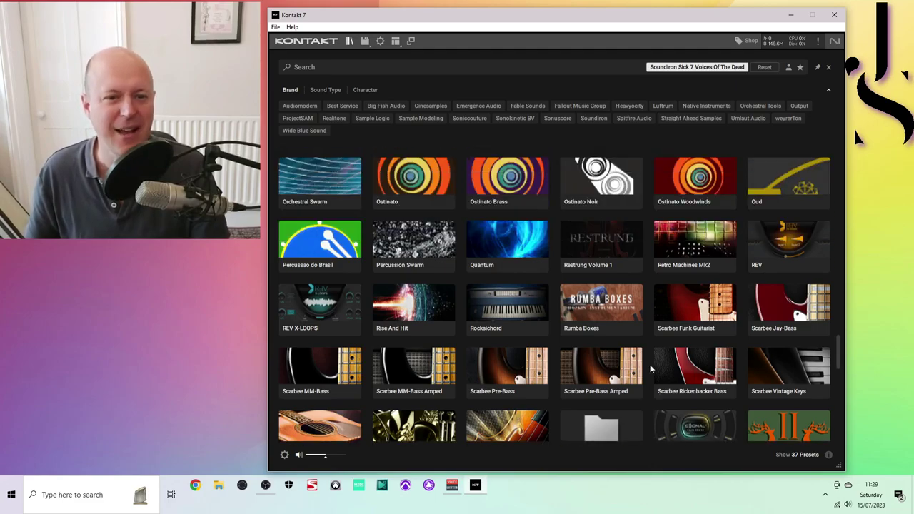
scroll(649, 367, "up", 8)
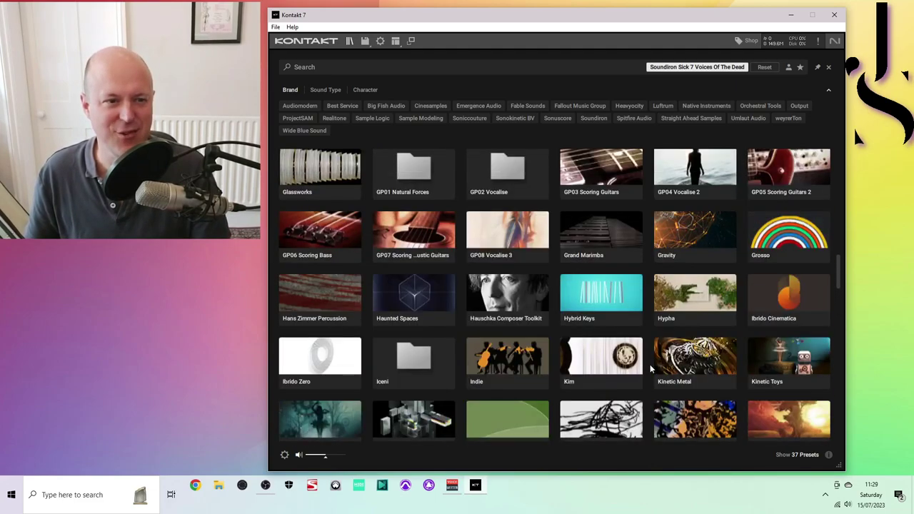
scroll(650, 368, "up", 3)
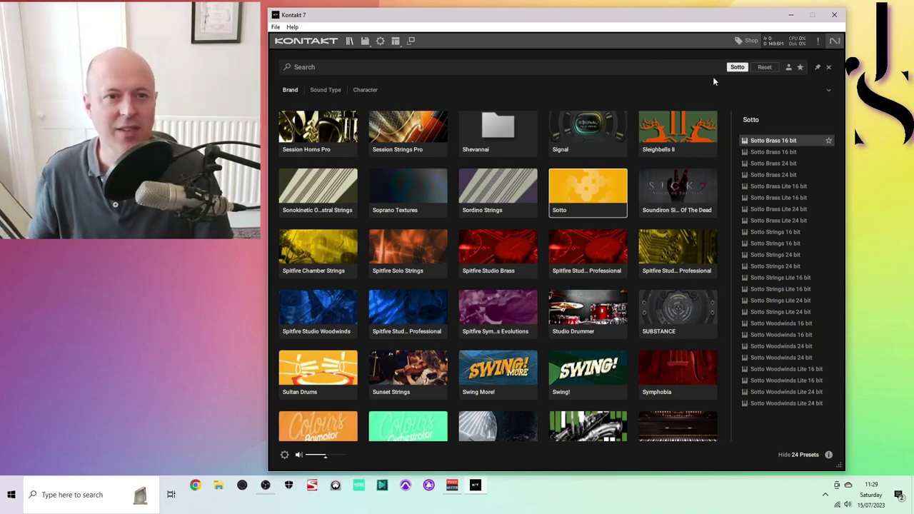
left_click(497, 311)
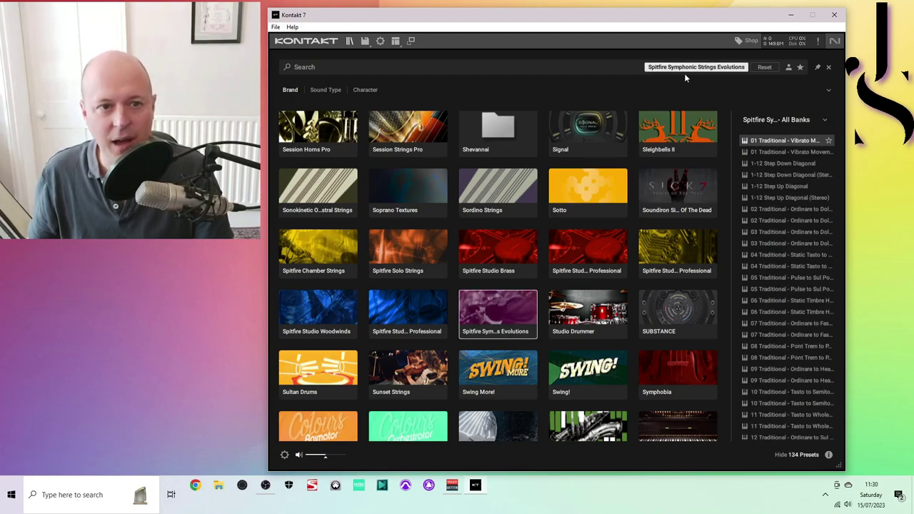
left_click(588, 314)
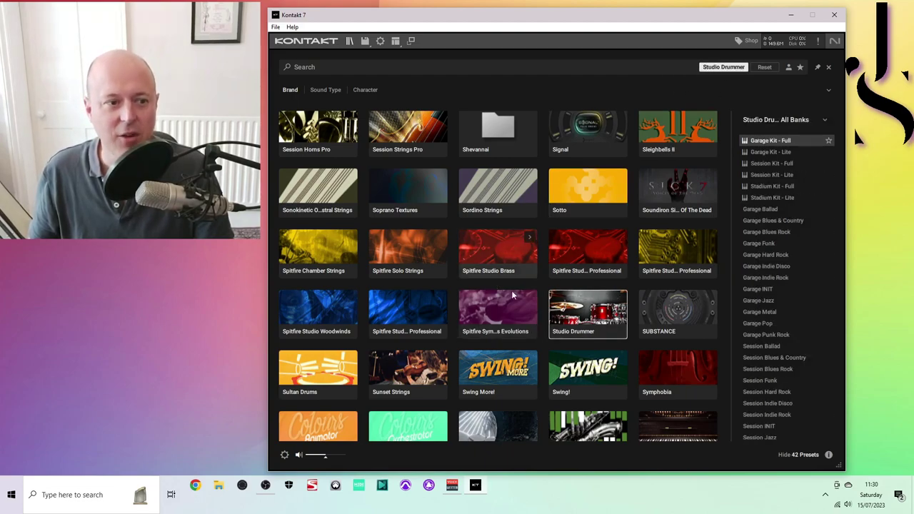